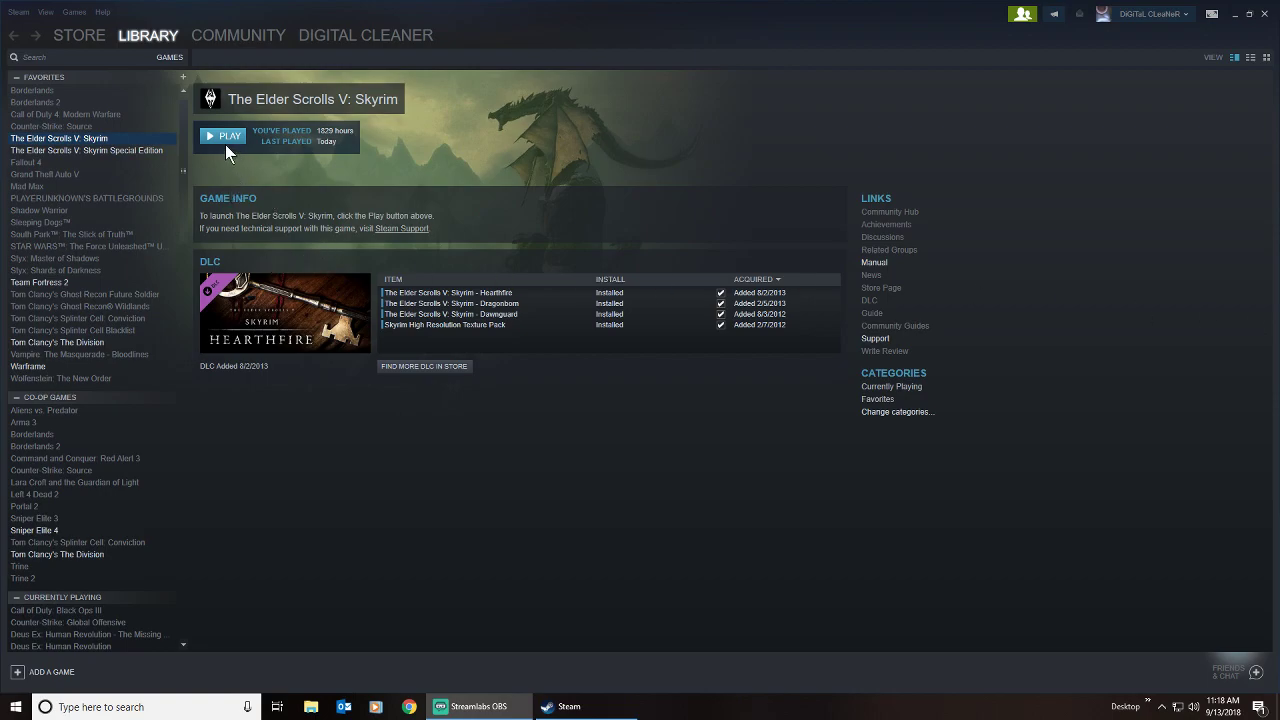
Step: Compare the library pages of The Elder Scrolls V: Skyrim and The Elder Scrolls V: Skyrim Special Edition
left_click(137, 149)
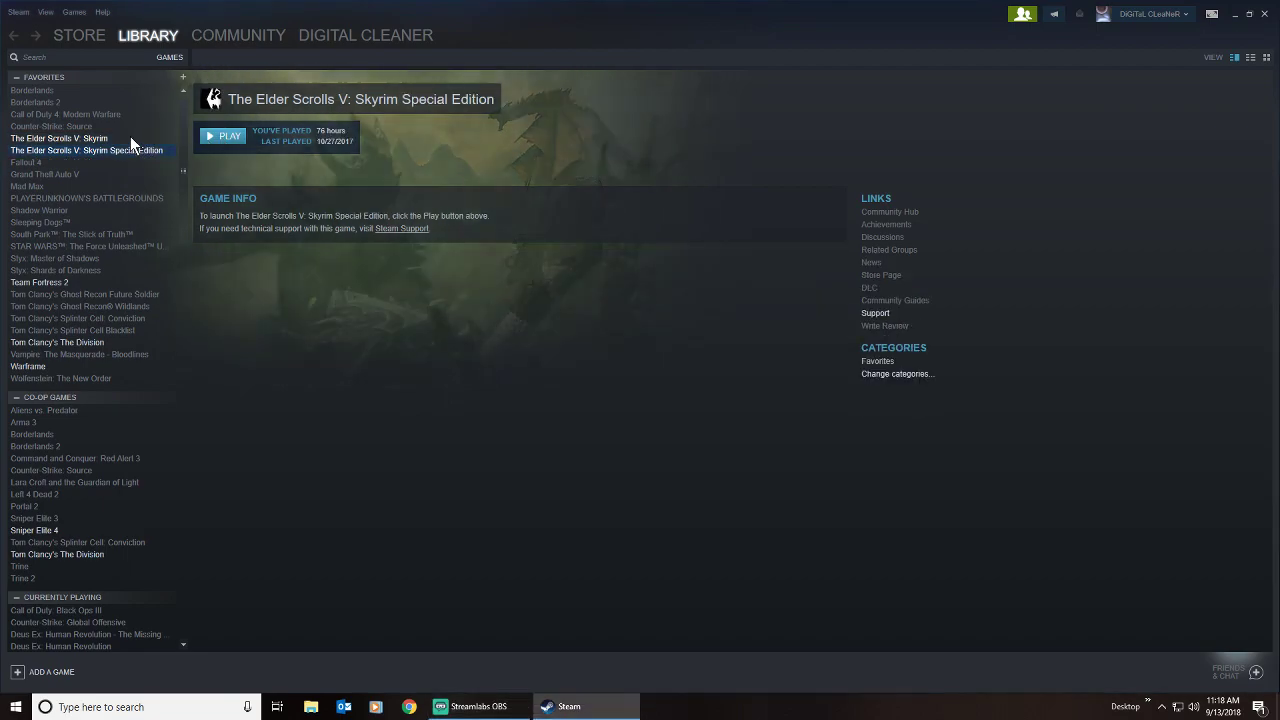
left_click(128, 139)
left_click(110, 150)
left_click(103, 139)
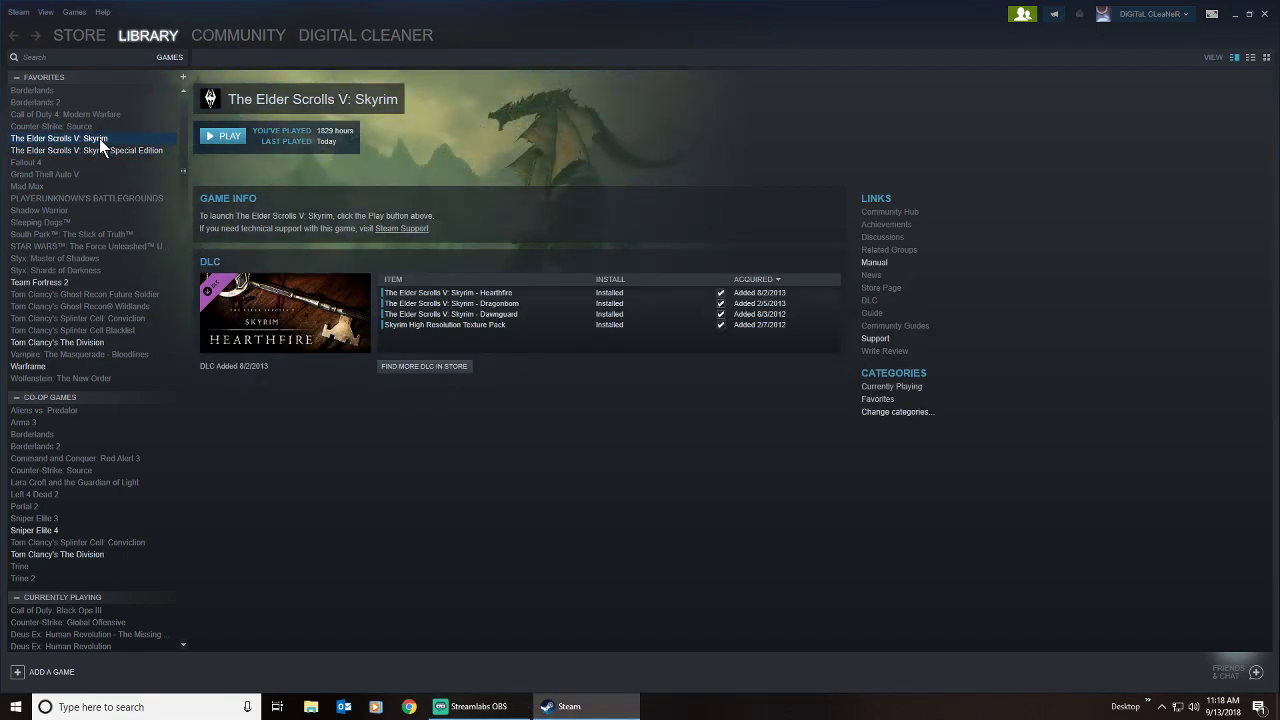
left_click(102, 147)
left_click(100, 139)
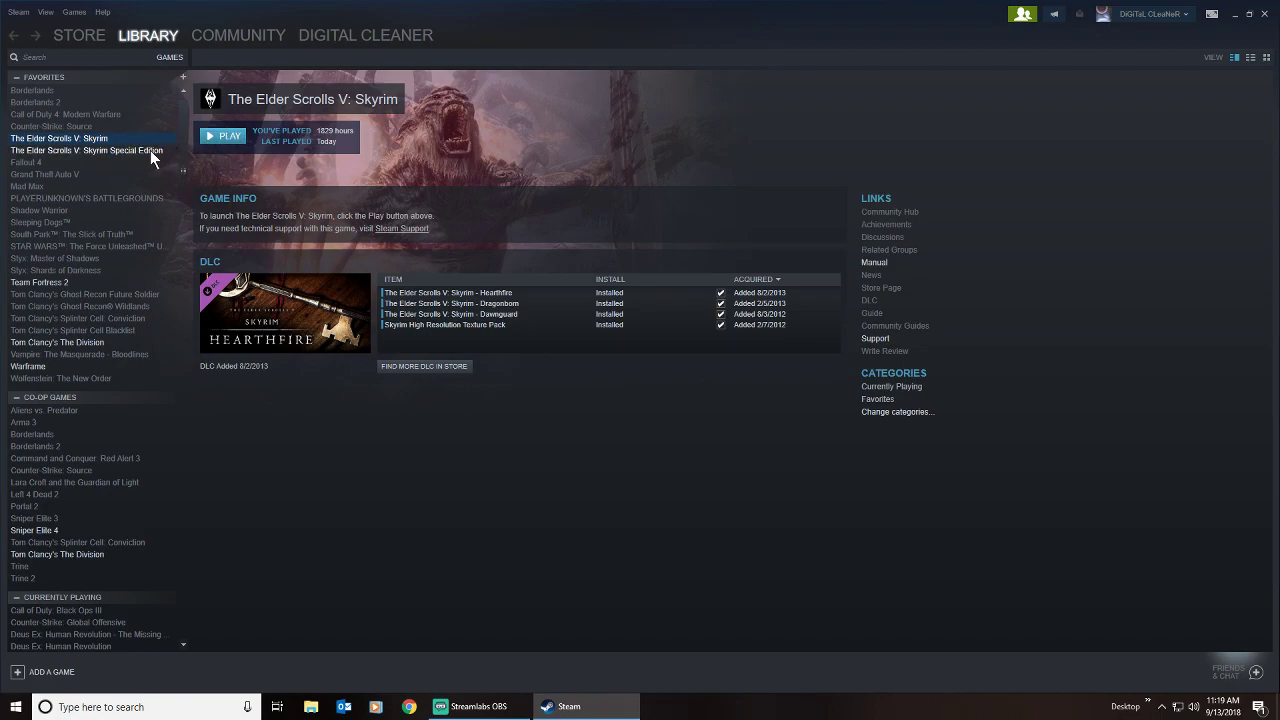
left_click(150, 150)
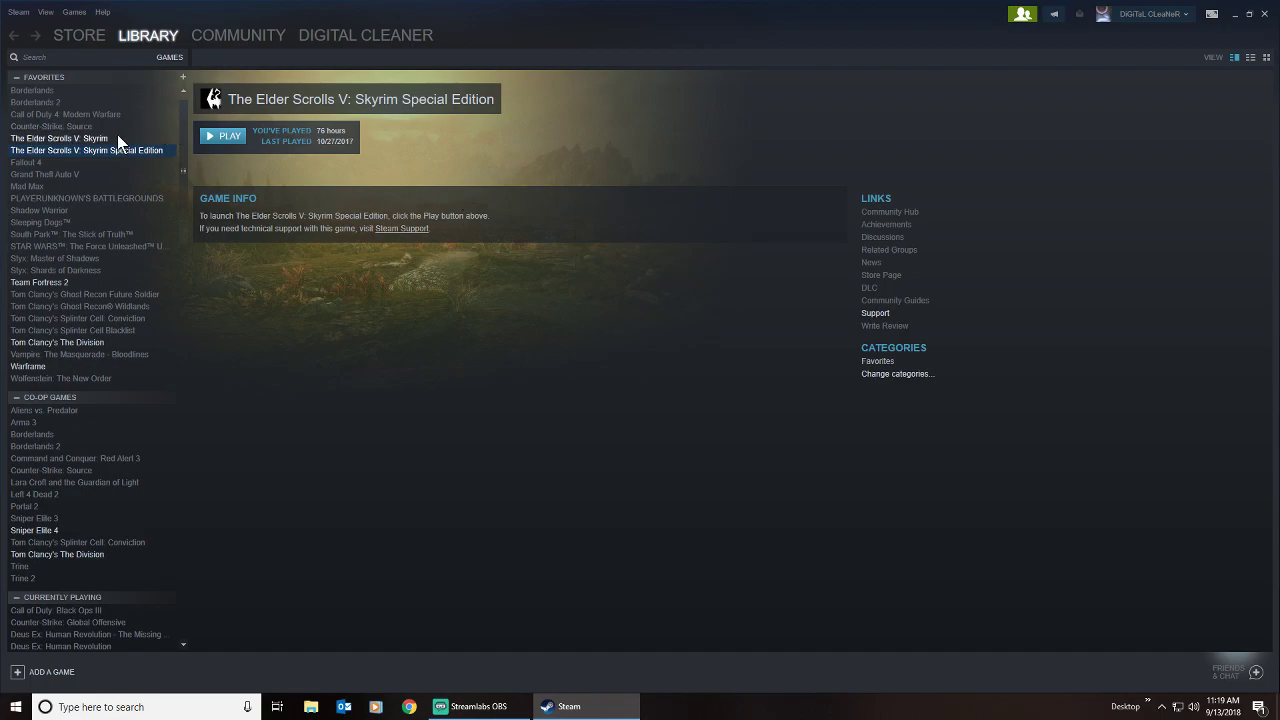
Step: Launch The Elder Scrolls V: Skyrim and open the Data Files list from its launcher
left_click(115, 138)
left_click(229, 136)
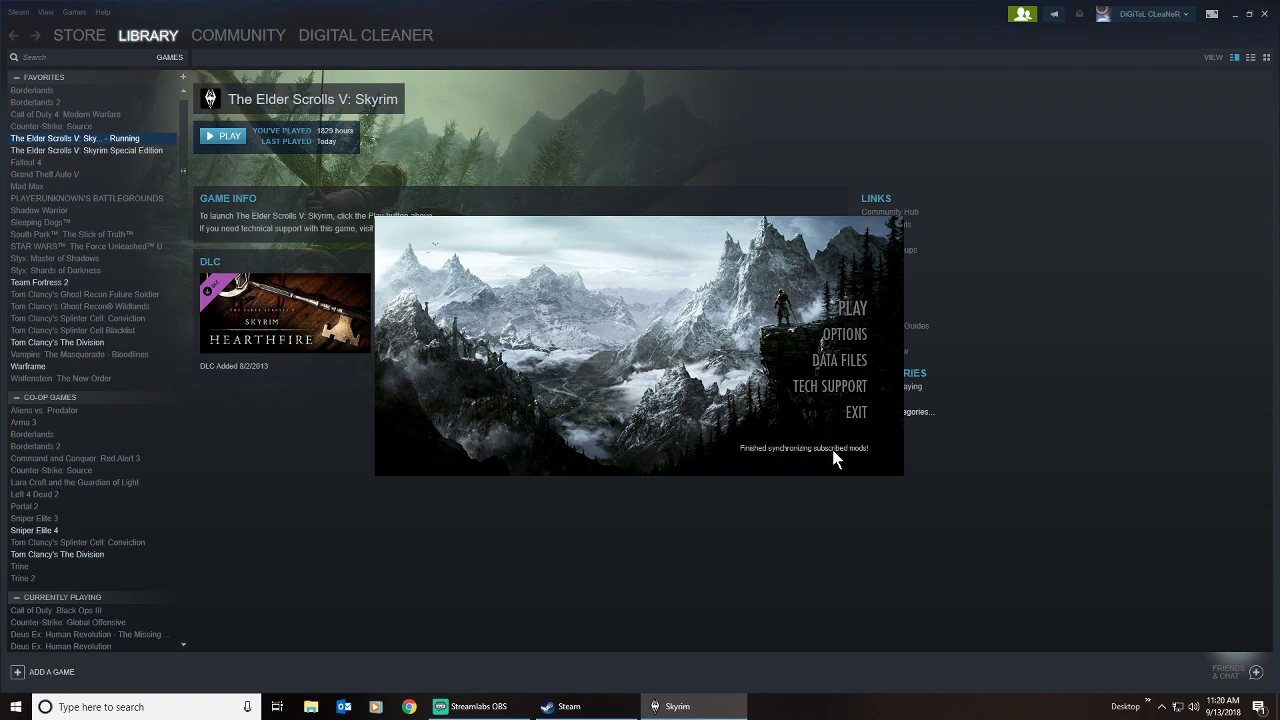
left_click(855, 362)
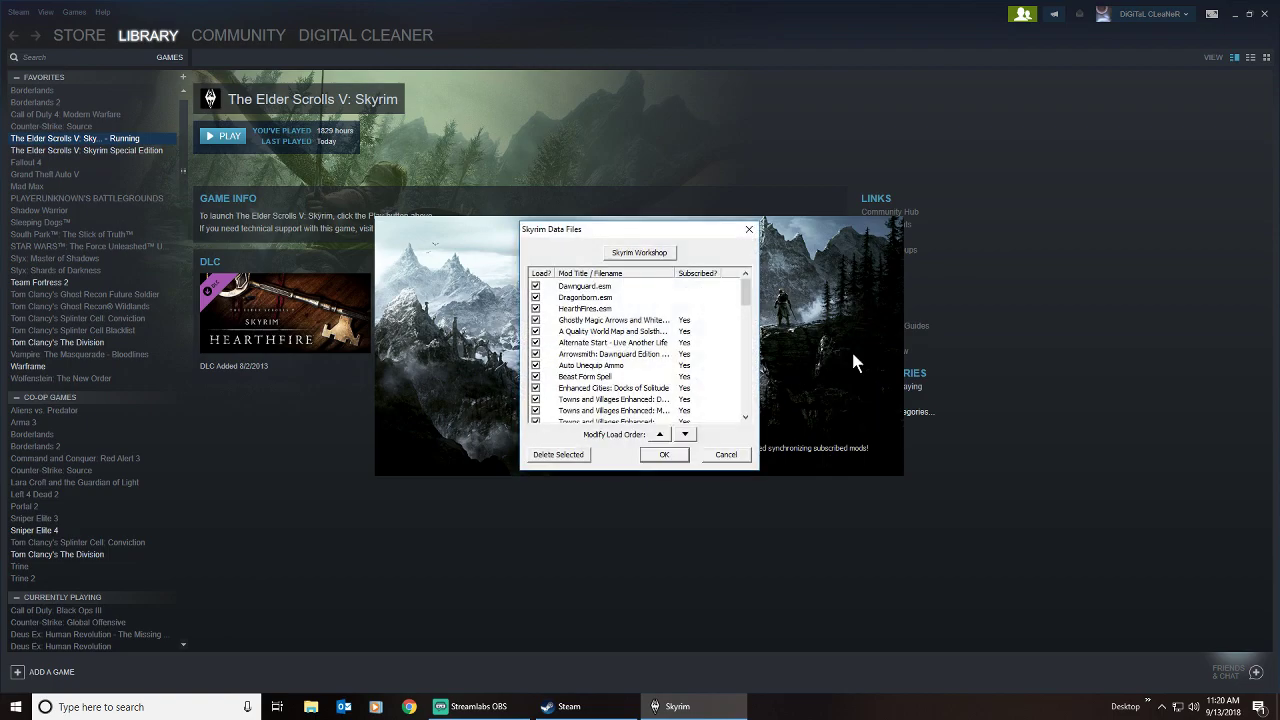
scroll(705, 337, "down", 4)
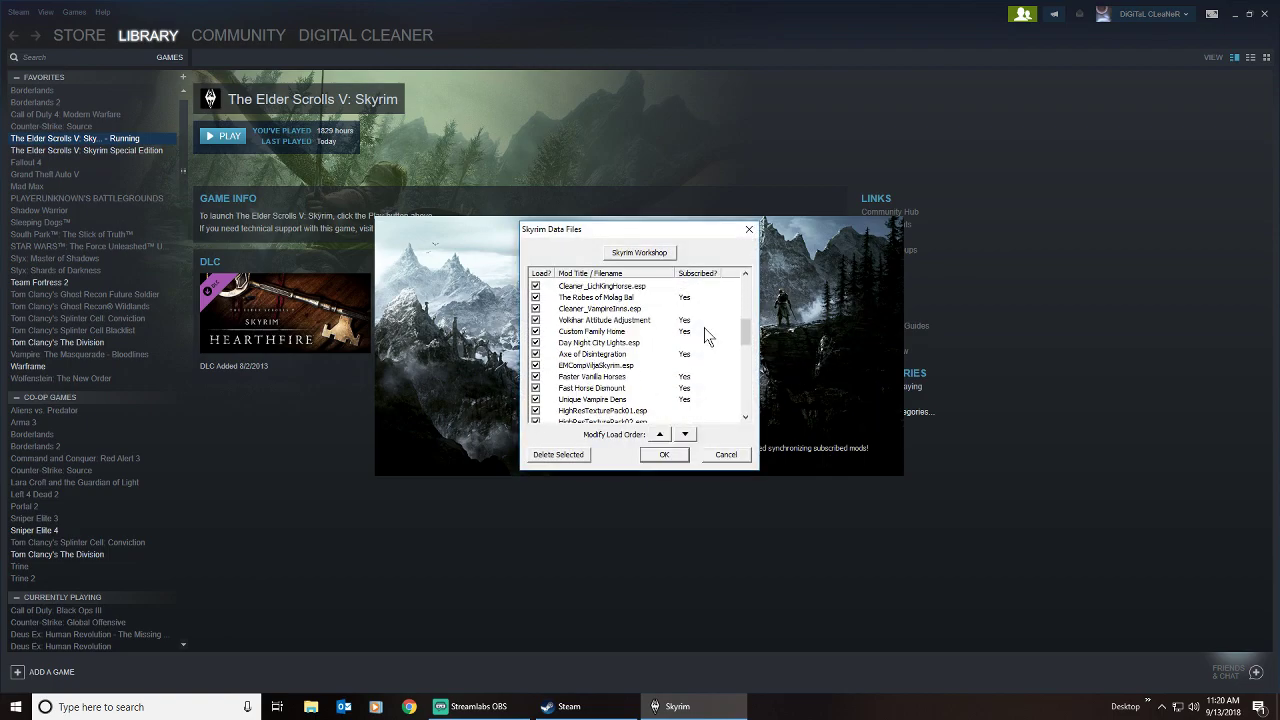
scroll(703, 338, "up", 4)
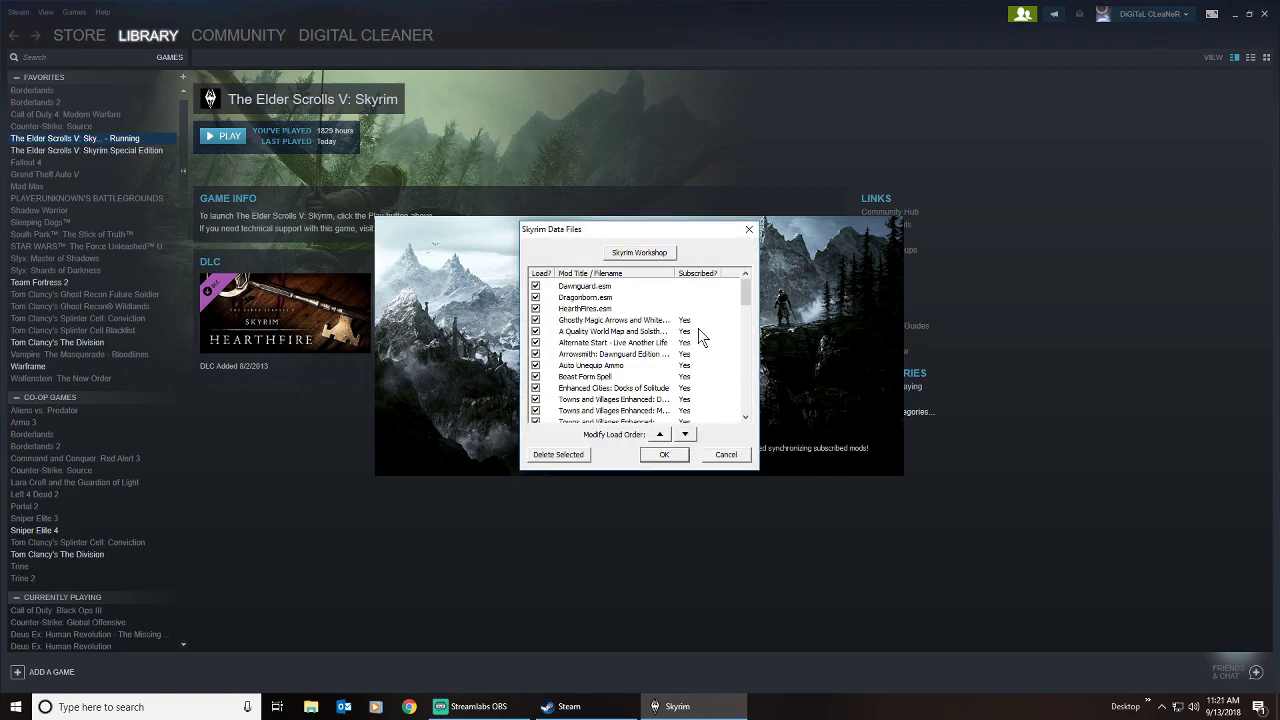
Step: Examine the order of the three DLC master files Dawnguard.esm, Dragonborn.esm and HearthFires.esm at the start of the load order
left_click(609, 289)
left_click(607, 299)
left_click(608, 309)
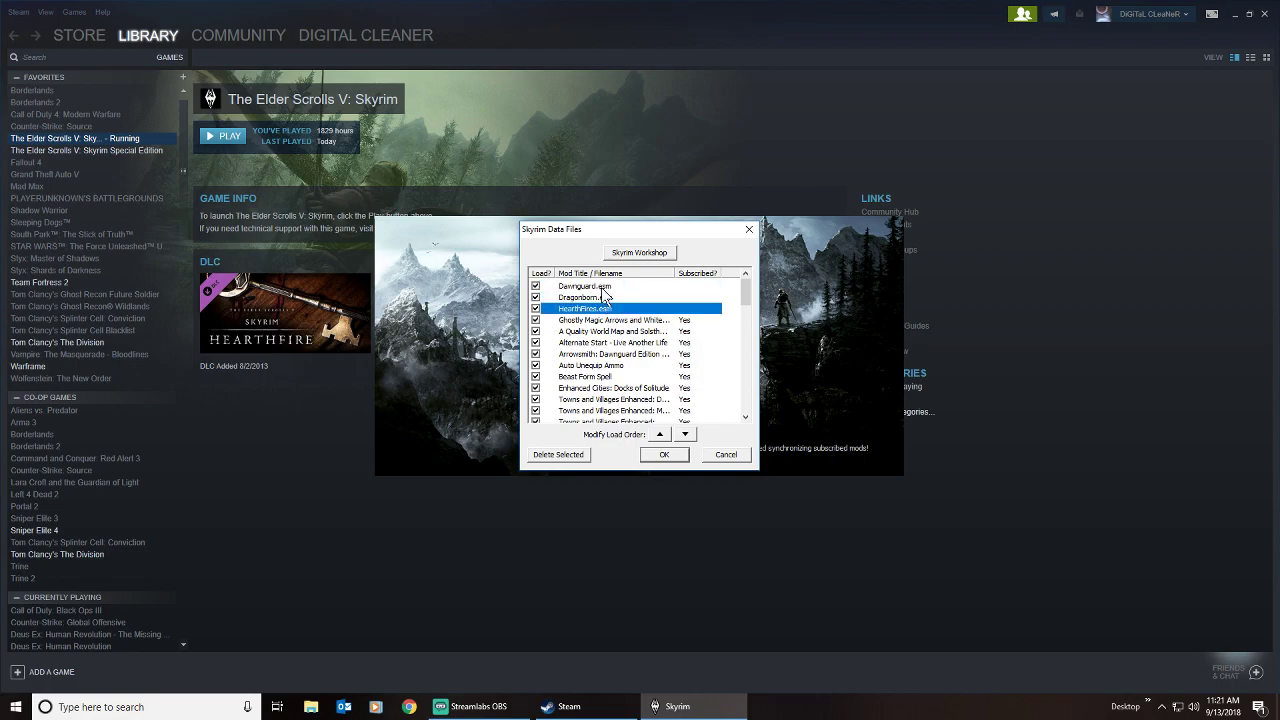
left_click(603, 289)
left_click(617, 309)
left_click(604, 288)
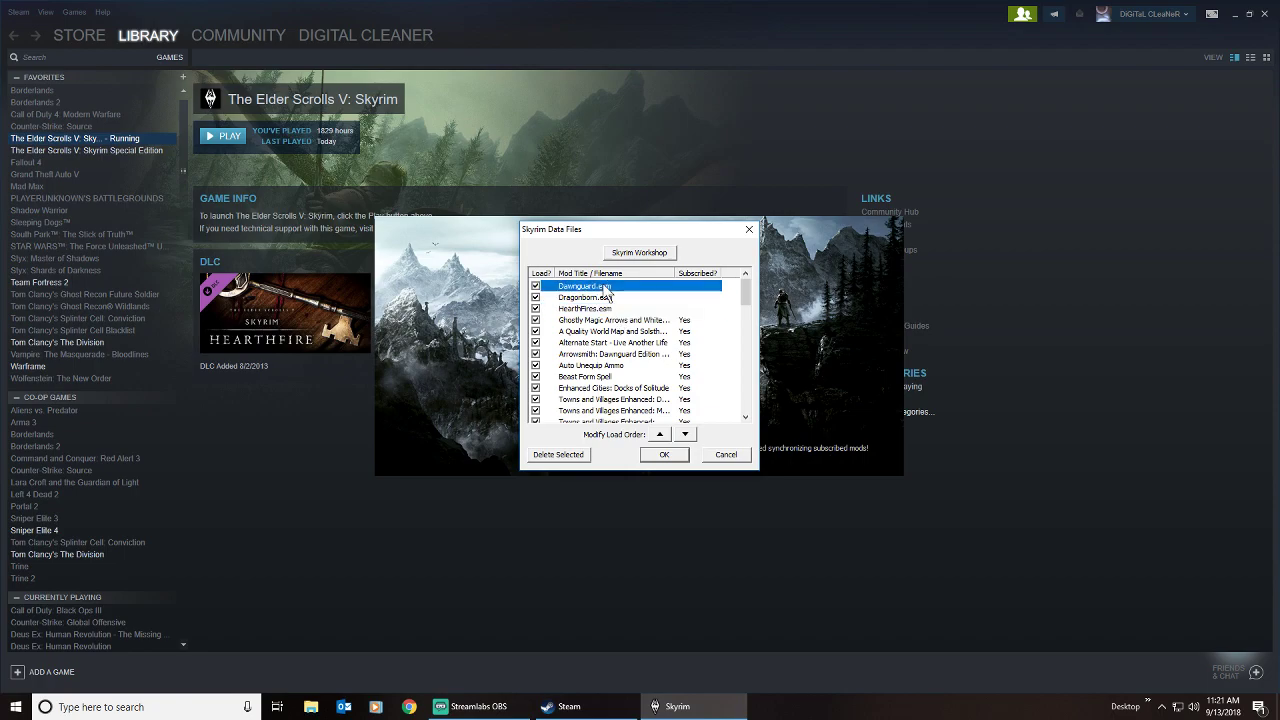
left_click(604, 299)
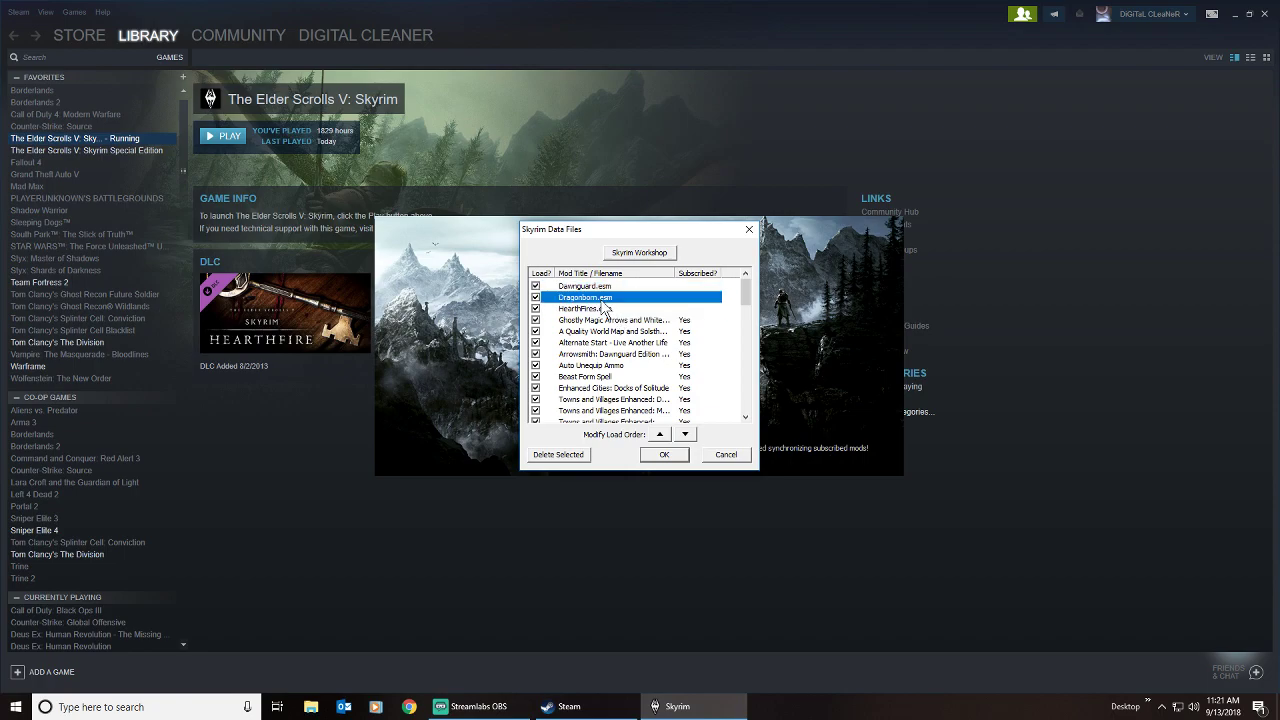
left_click(605, 310)
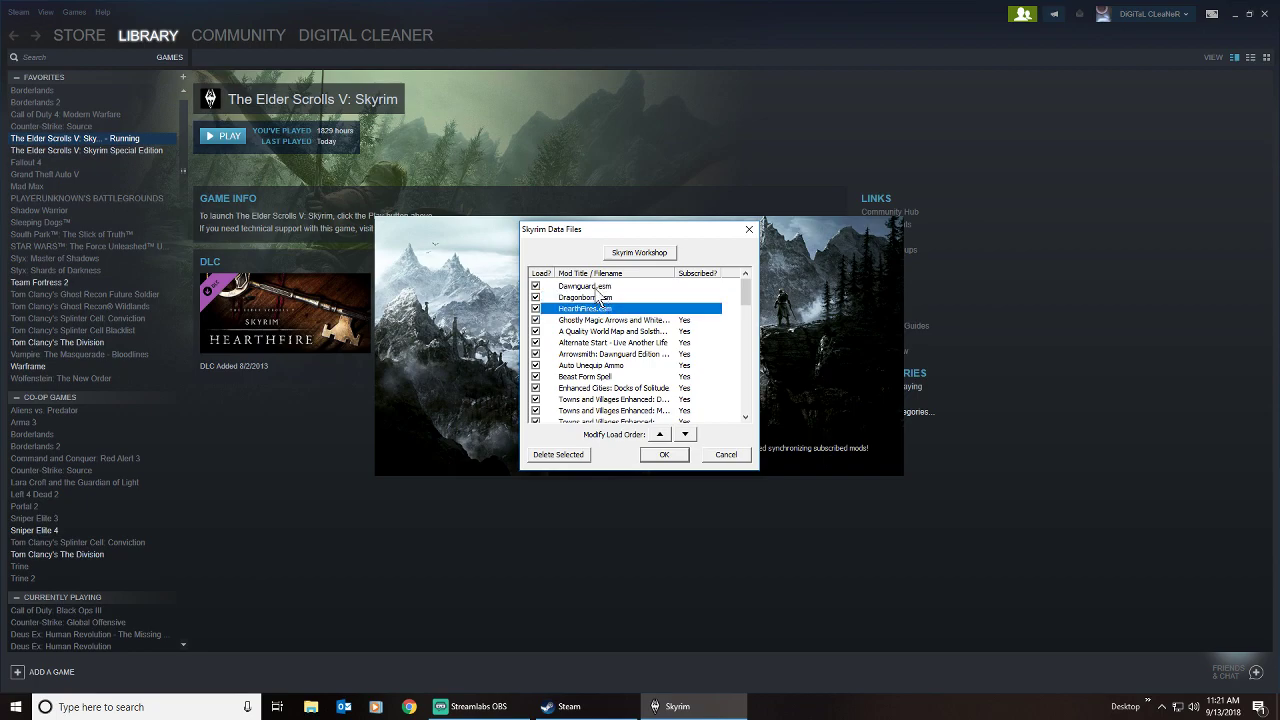
left_click(601, 288)
left_click(600, 310)
left_click(602, 298)
left_click(601, 287)
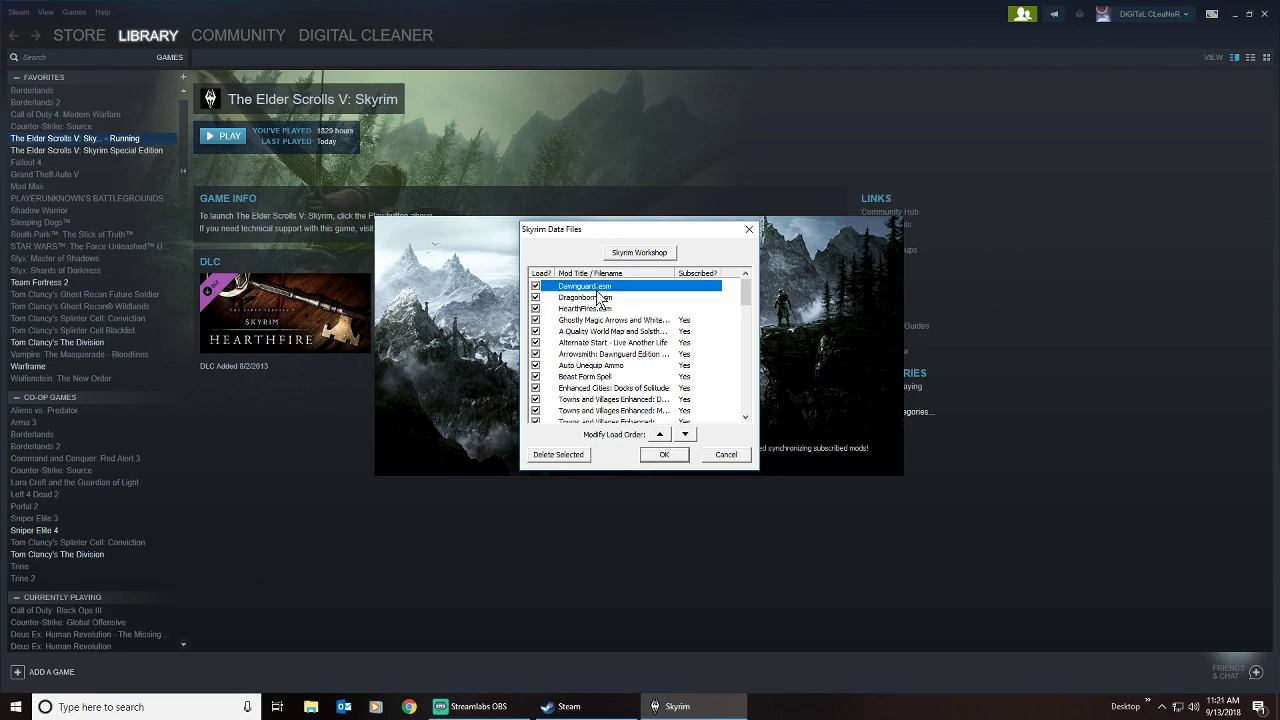
left_click(604, 309)
left_click(602, 298)
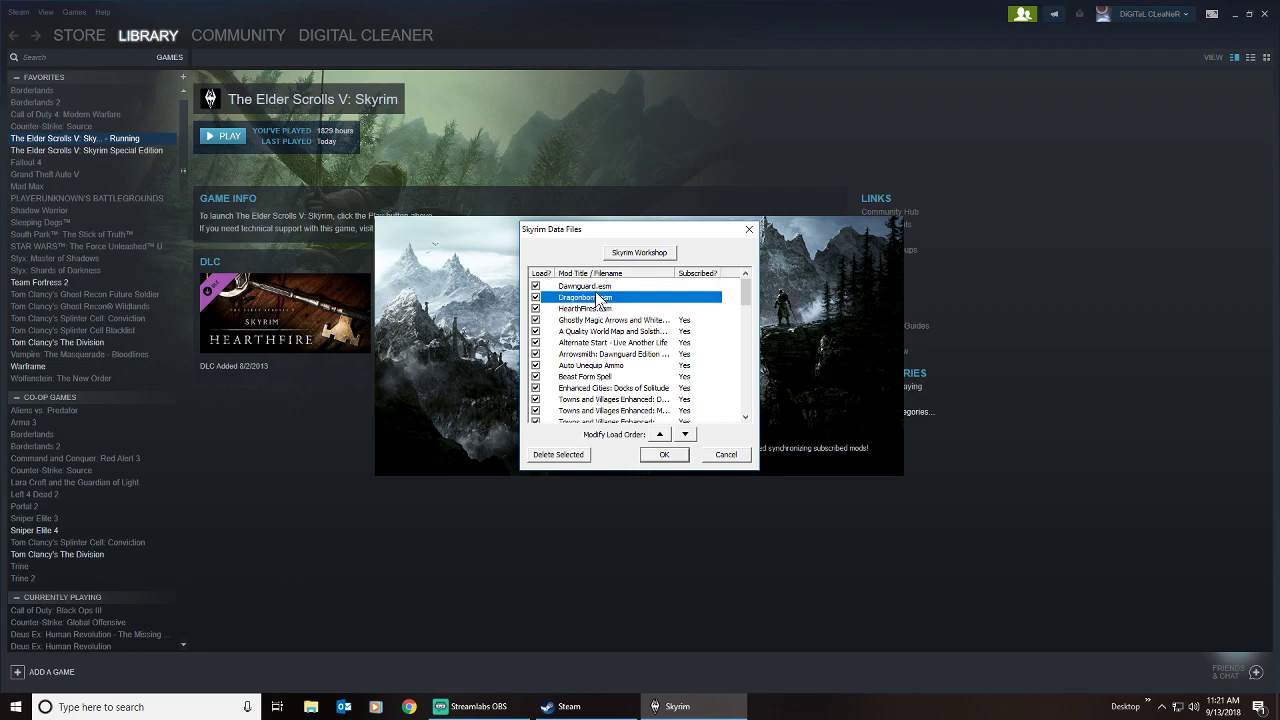
left_click(599, 287)
left_click(600, 298)
left_click(602, 309)
left_click(591, 287)
left_click(596, 298)
left_click(597, 310)
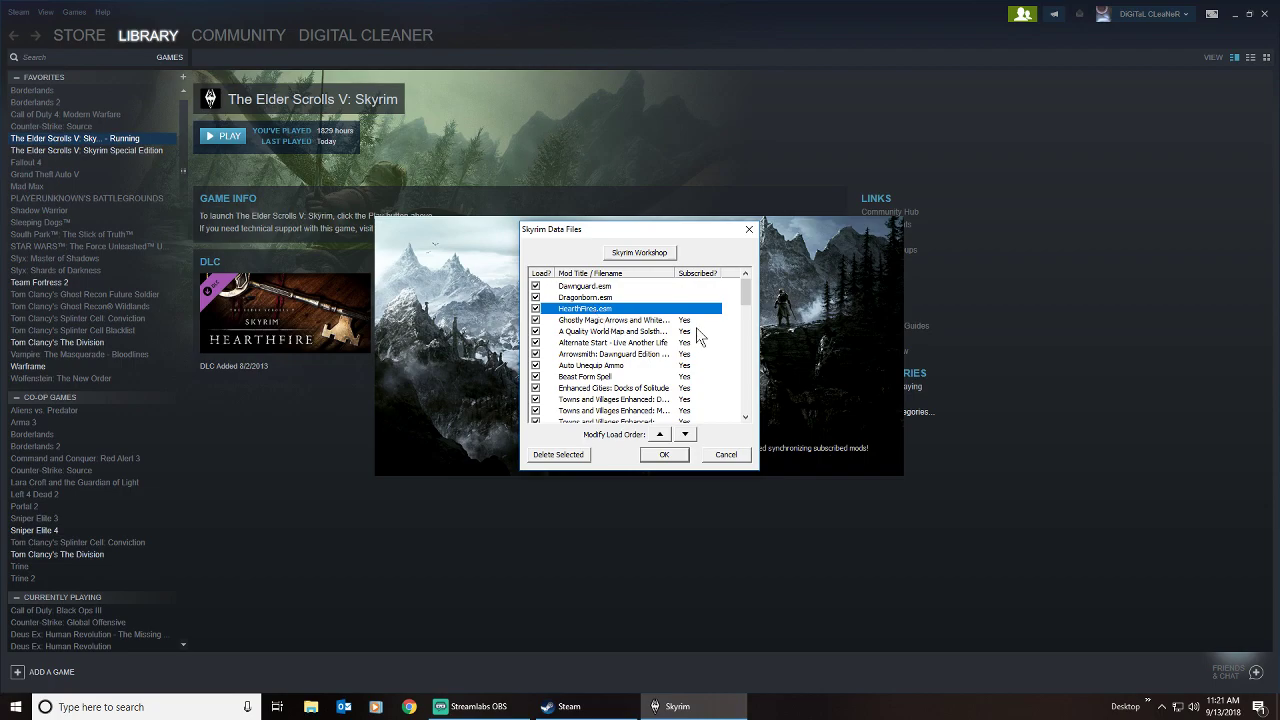
Step: Look through the mods following the DLC masters, including Knight of Molag Bal, down to the end of the load order
scroll(698, 338, "down", 1)
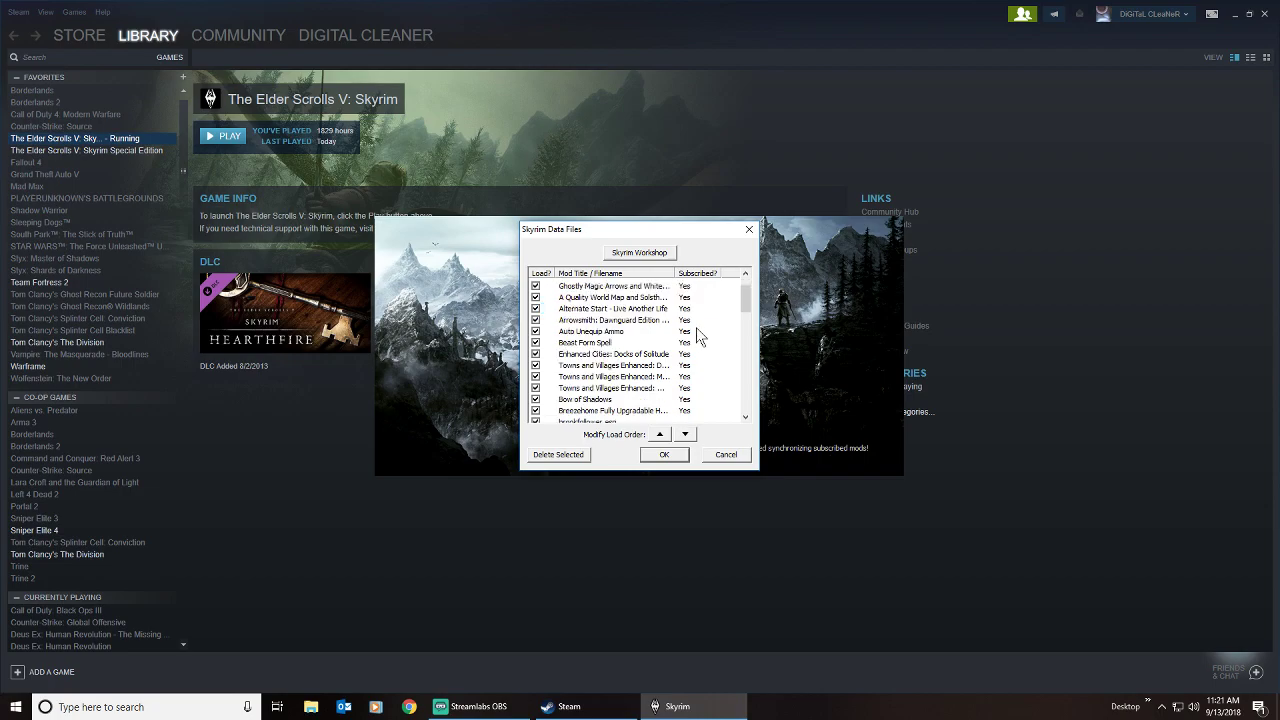
scroll(698, 338, "up", 1)
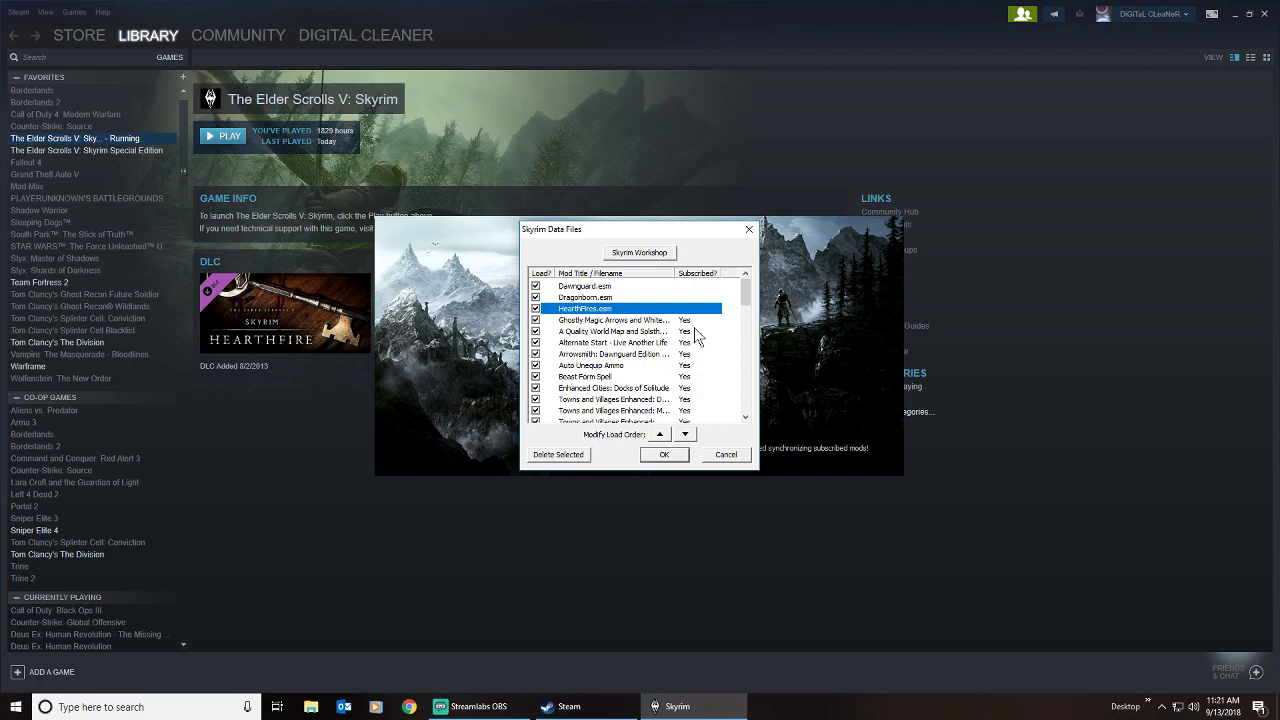
scroll(695, 337, "down", 5)
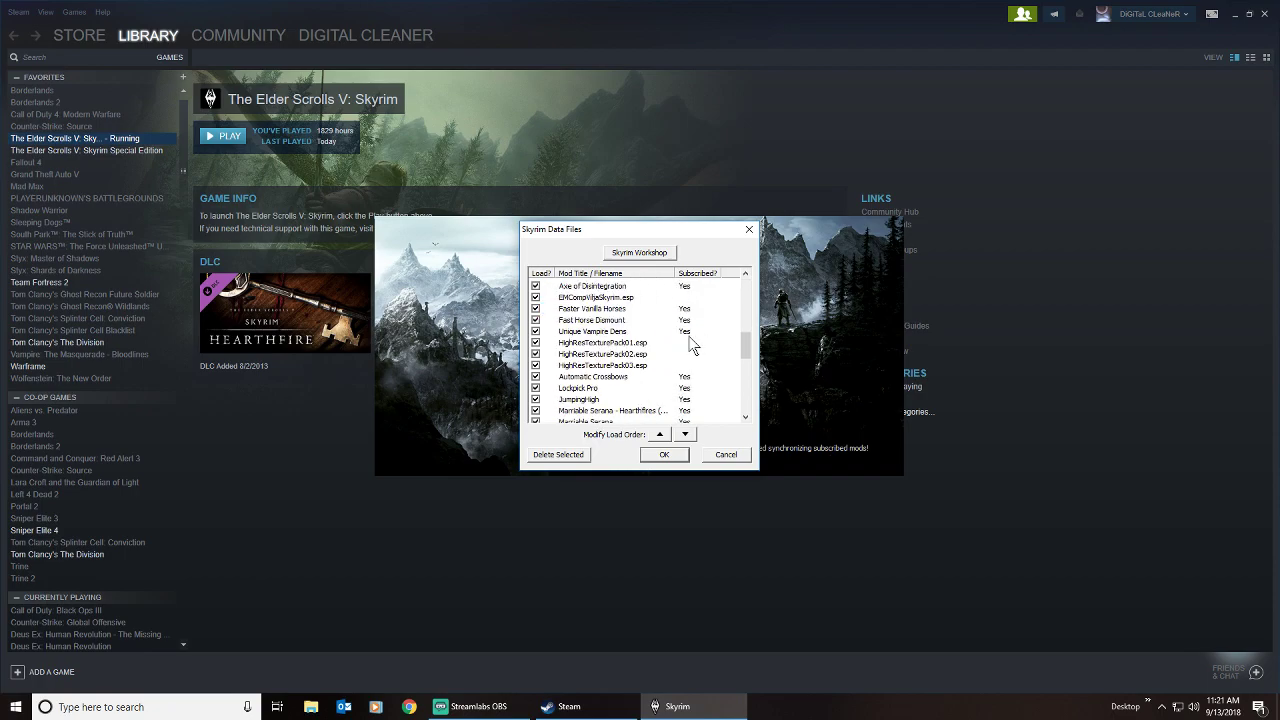
scroll(693, 345, "down", 3)
left_click(596, 331)
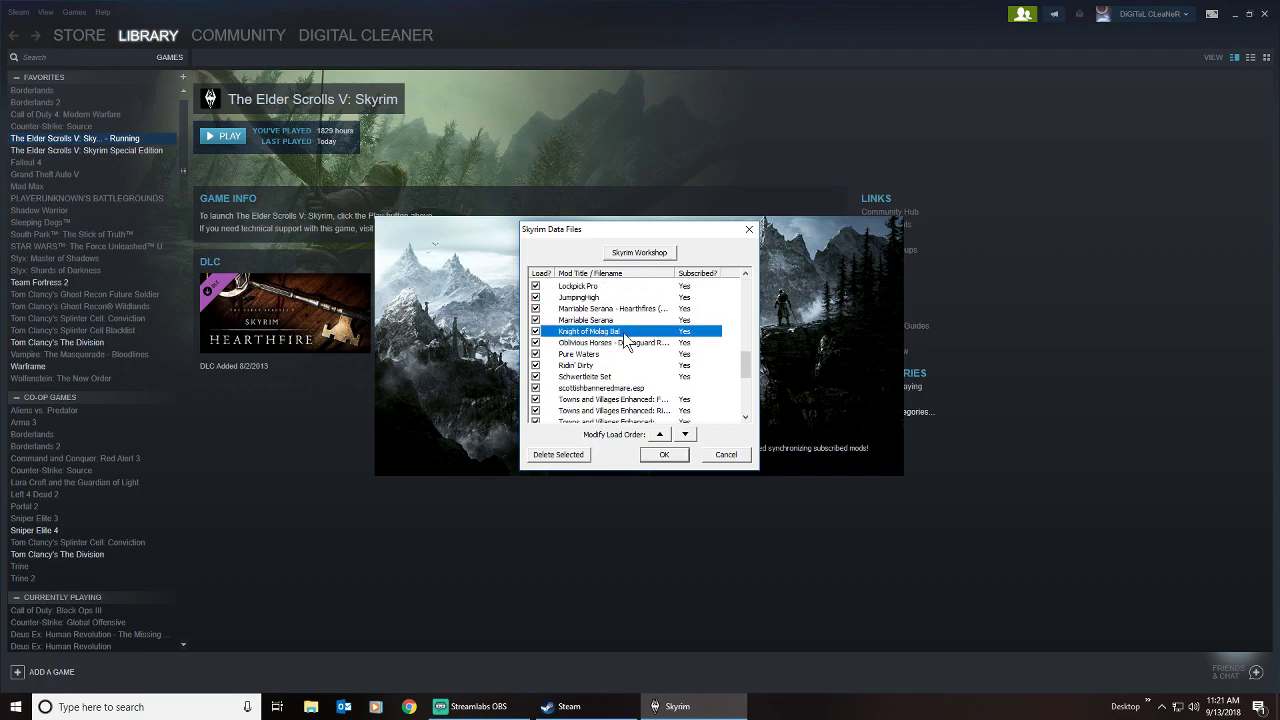
scroll(636, 346, "down", 1)
scroll(633, 345, "down", 4)
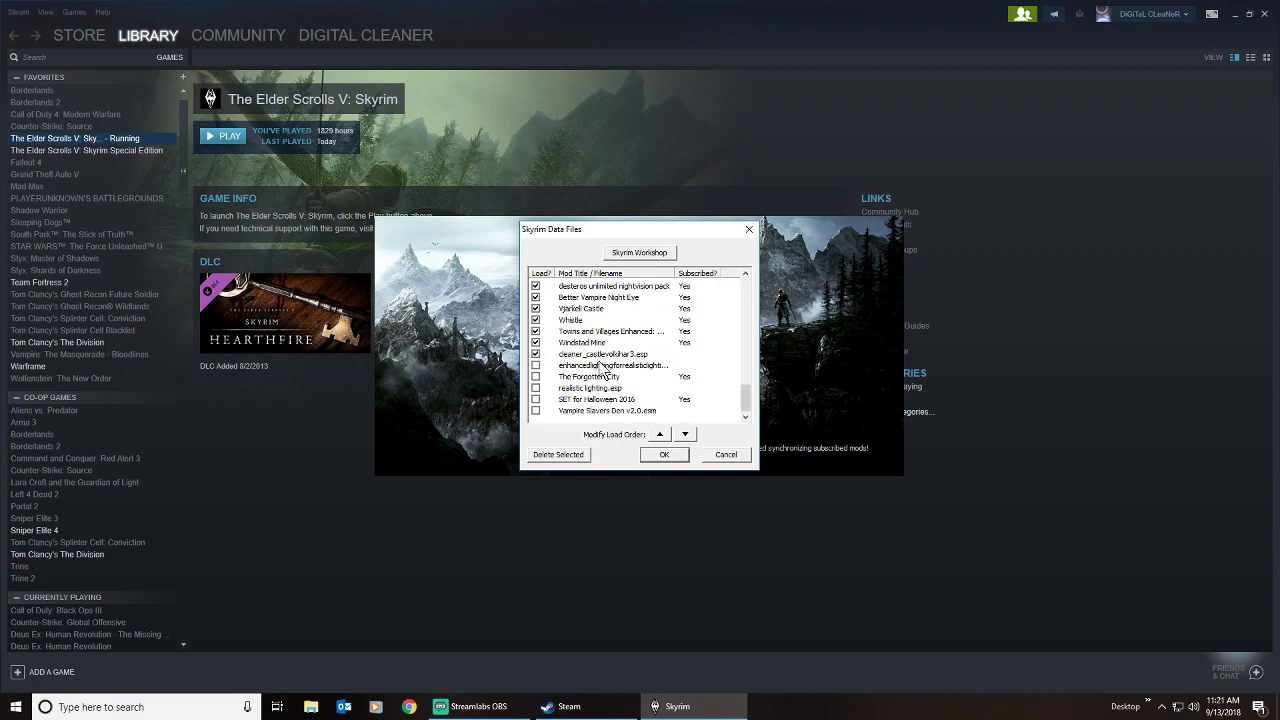
Step: Compare the load positions of cleaner_castlevolkihar3.esp, desteros unlimited nightvision pack, Windstad Mine and Better Vampire Night Eye near the list's end
left_click(598, 355)
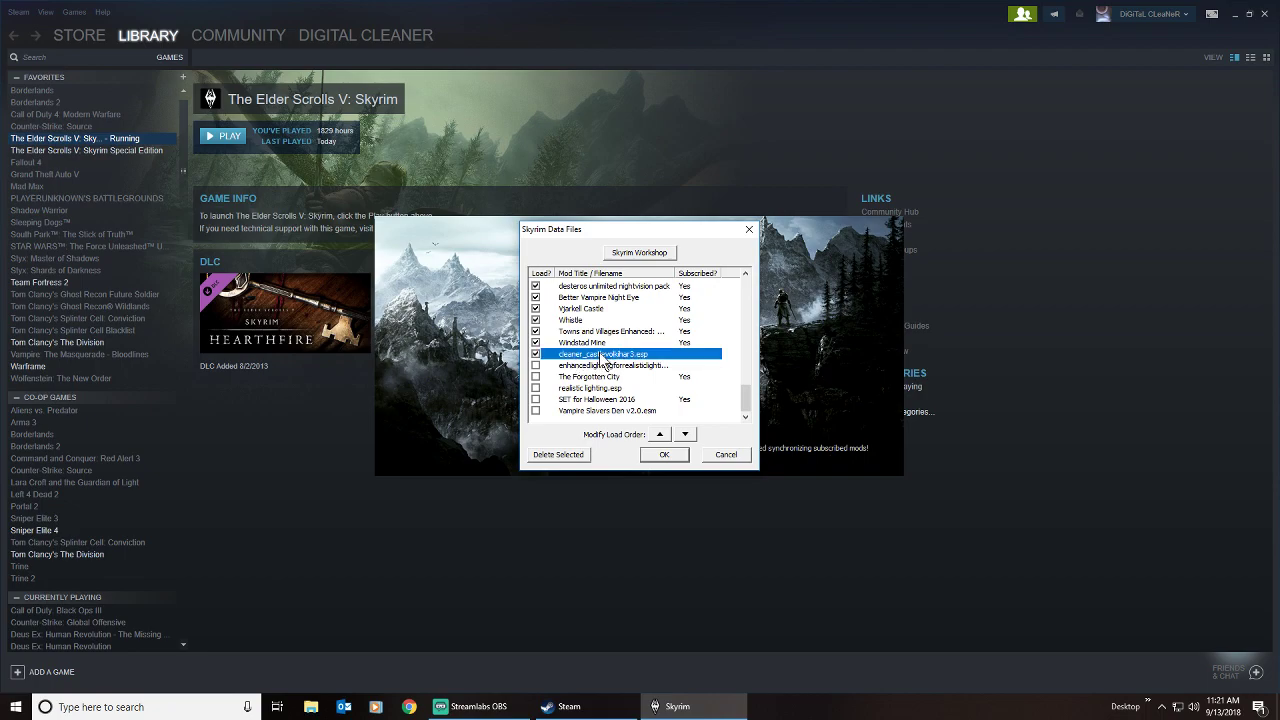
scroll(603, 358, "up", 1)
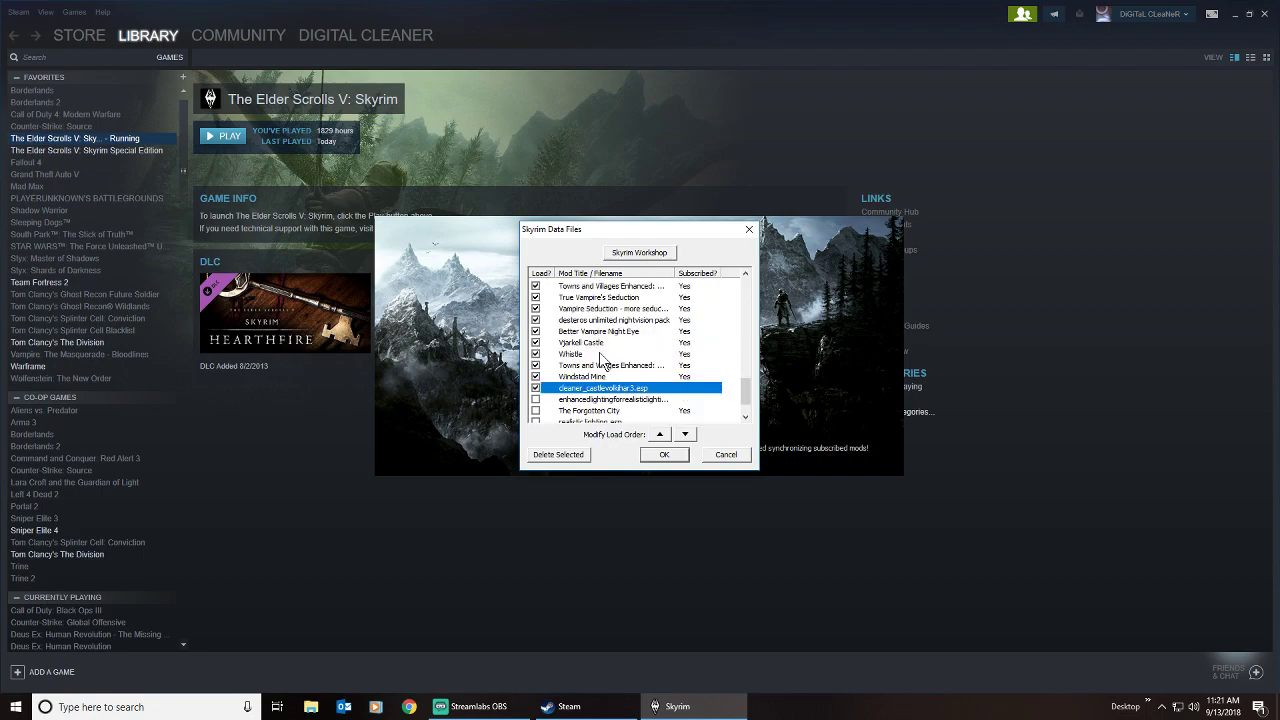
left_click(614, 321)
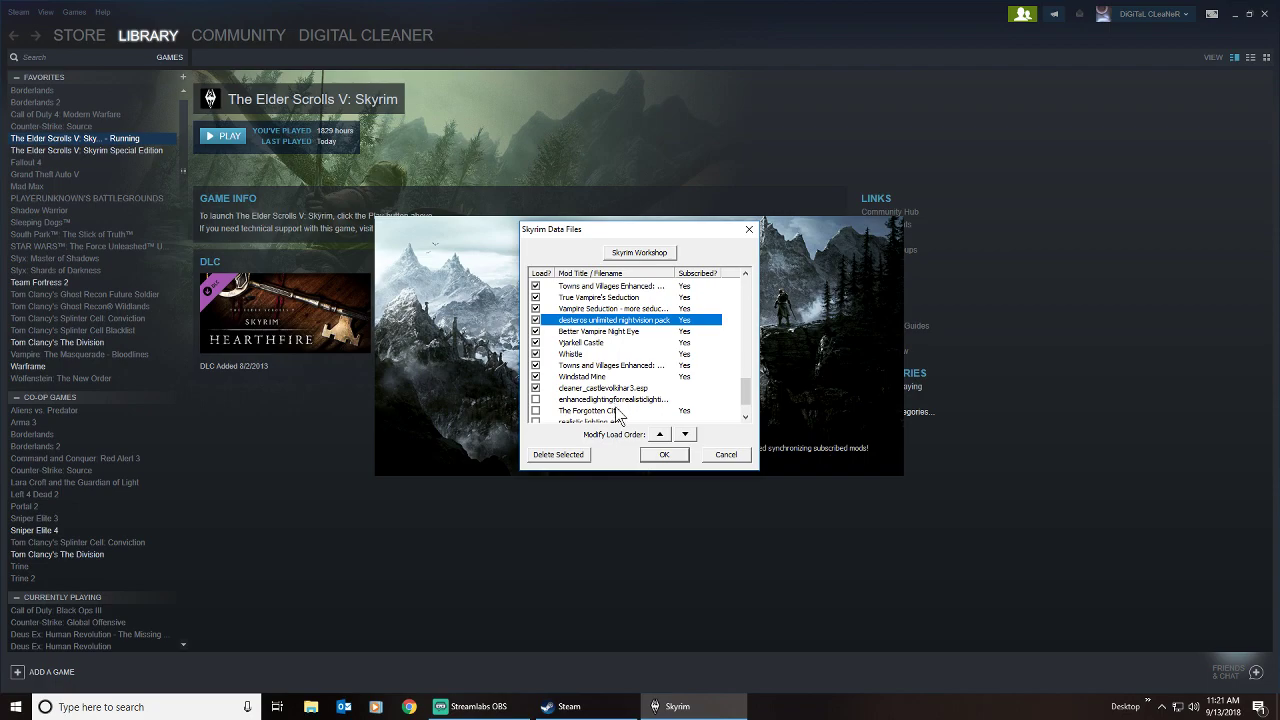
left_click(596, 390)
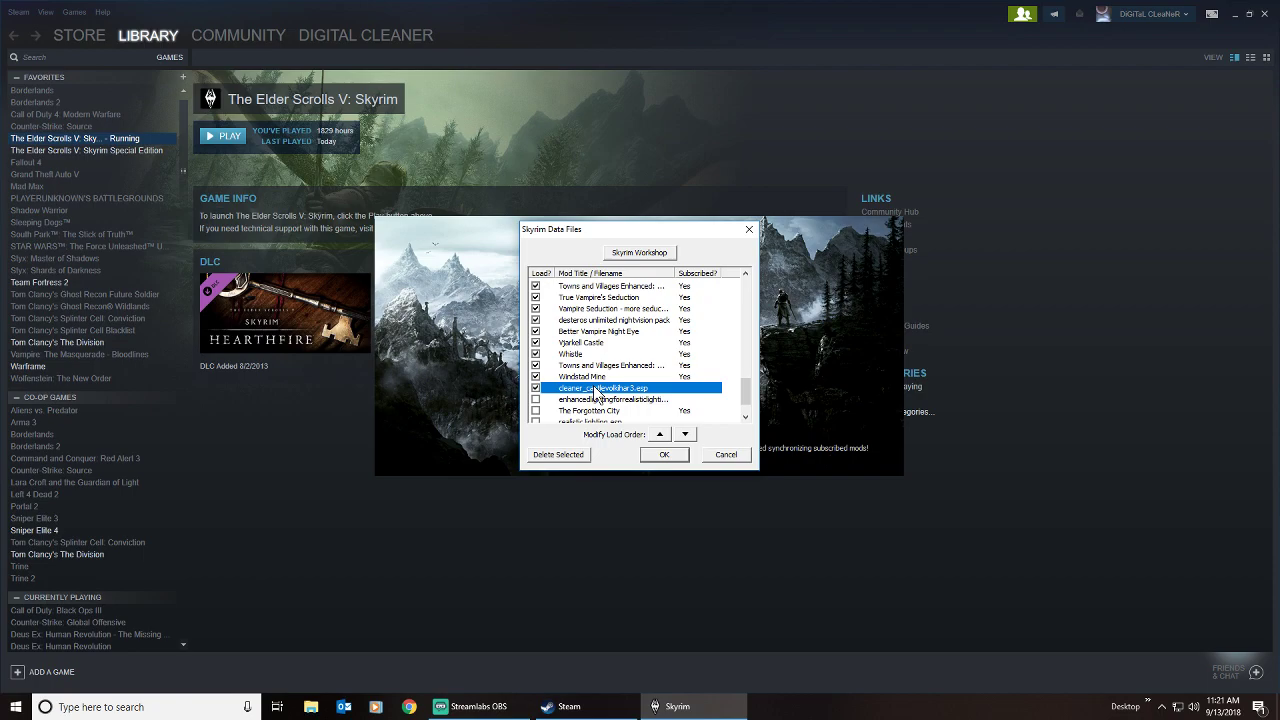
left_click(603, 320)
left_click(608, 390)
left_click(601, 377)
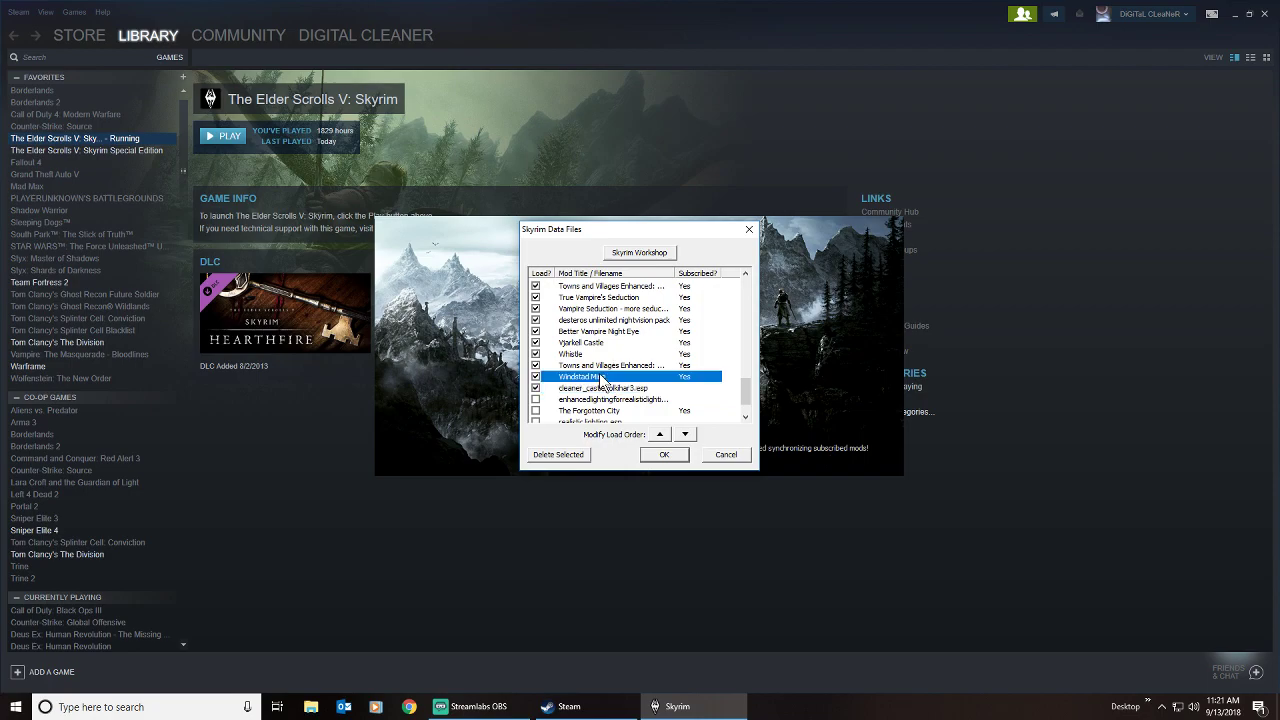
left_click(598, 367)
left_click(600, 375)
left_click(595, 331)
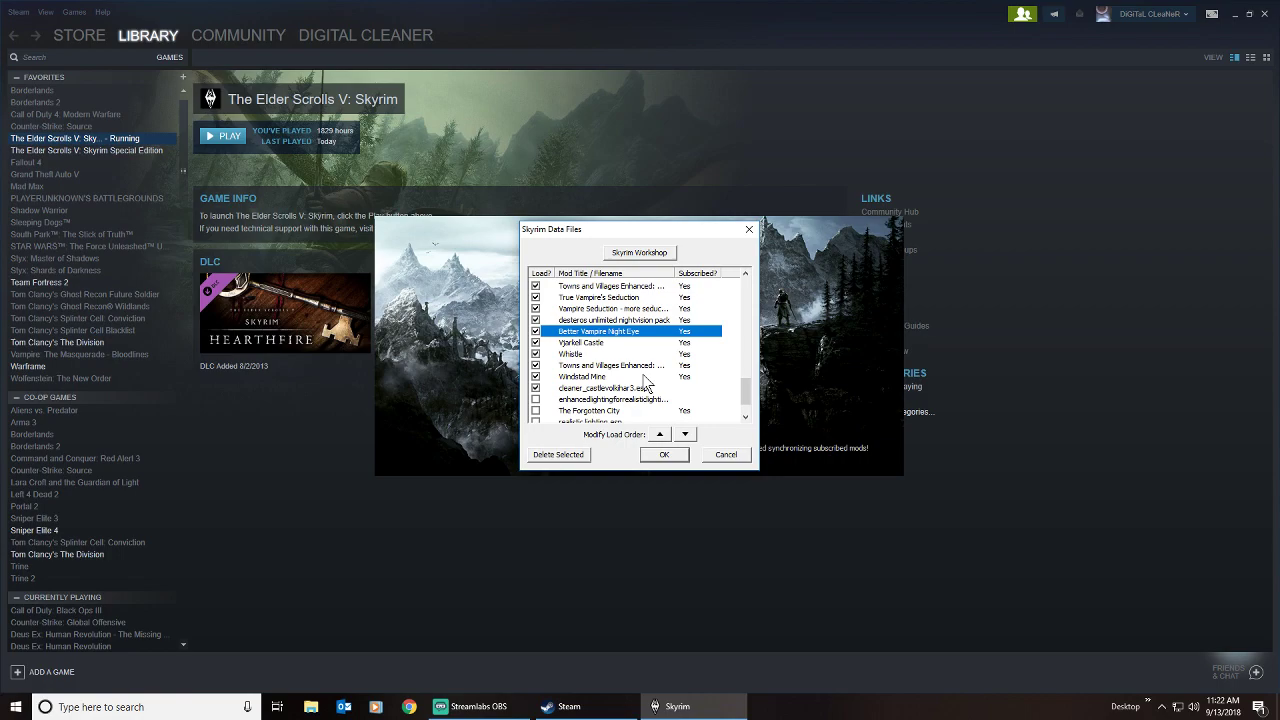
Step: Check the mods around the HighResTexturePack files in mid-list and return to Better Vampire Night Eye
scroll(590, 378, "up", 8)
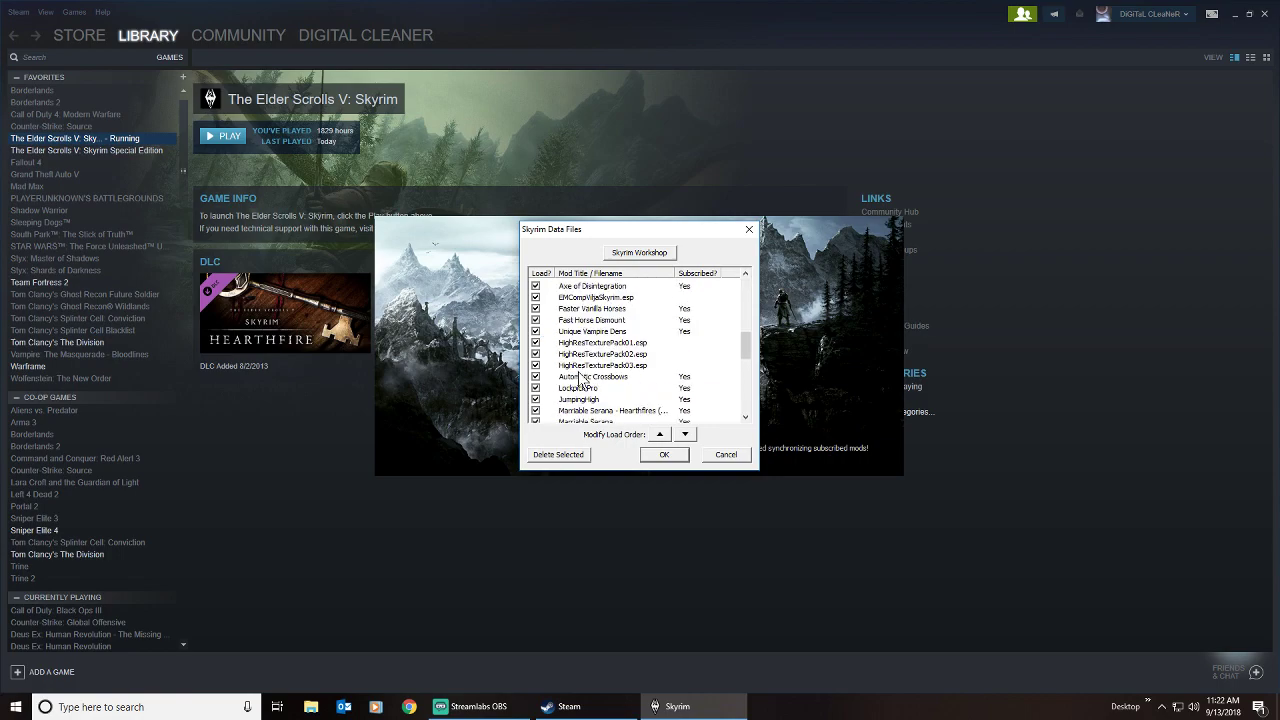
scroll(580, 378, "up", 2)
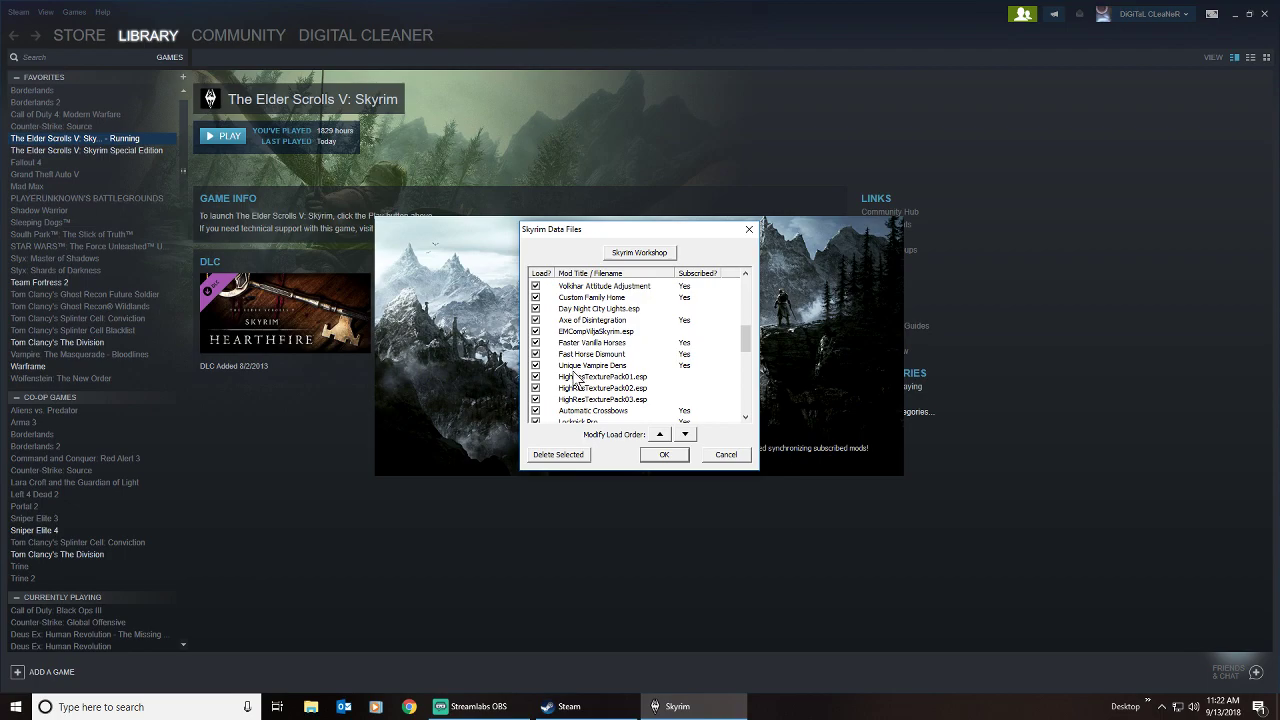
scroll(578, 380, "down", 10)
left_click(605, 399)
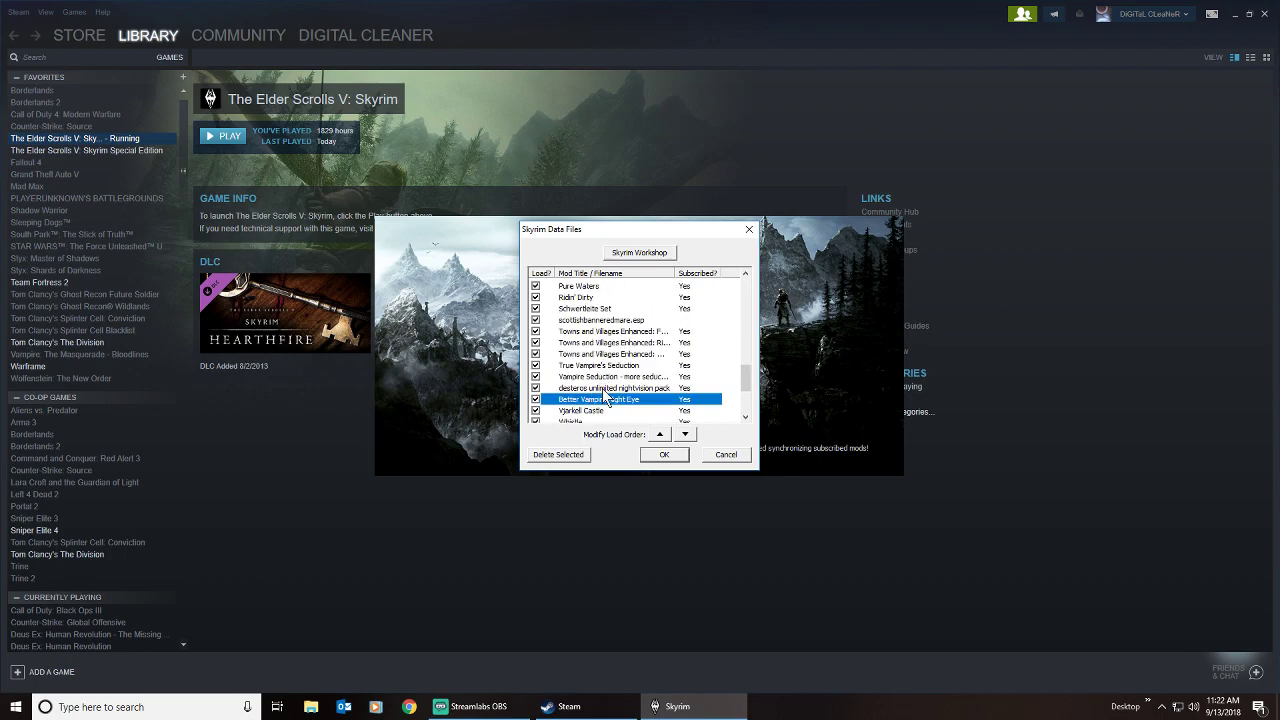
scroll(605, 405, "down", 3)
scroll(606, 409, "up", 1)
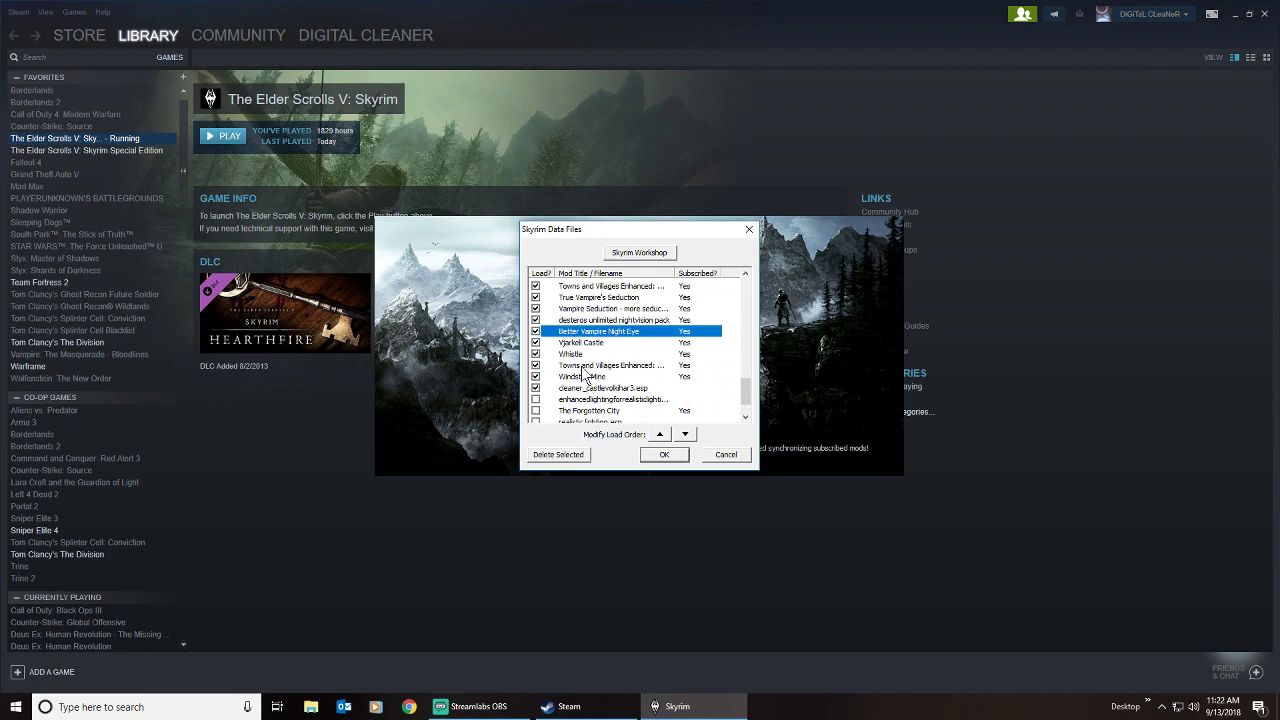
Step: Inspect the load positions of cleaner_castlevolkihar3.esp, the Vampire Seduction mod and Cleaner_VampireInns.esp
left_click(589, 389)
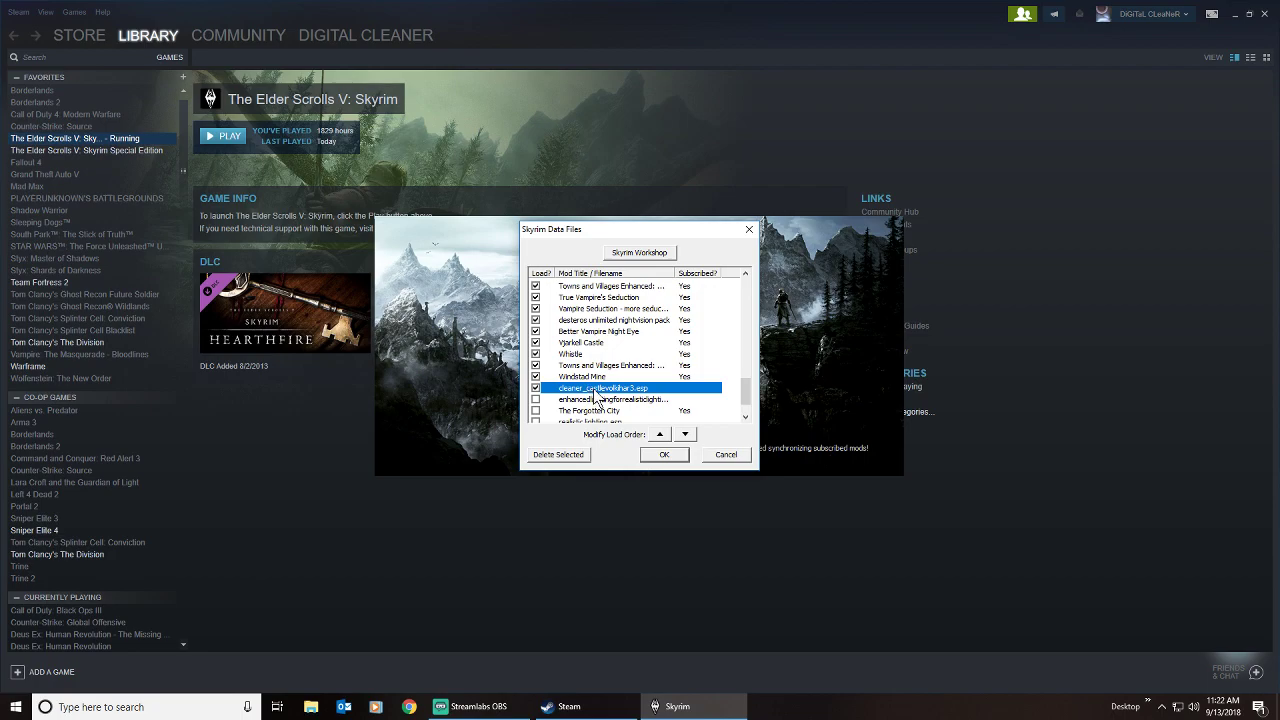
left_click(592, 309)
scroll(580, 320, "up", 3)
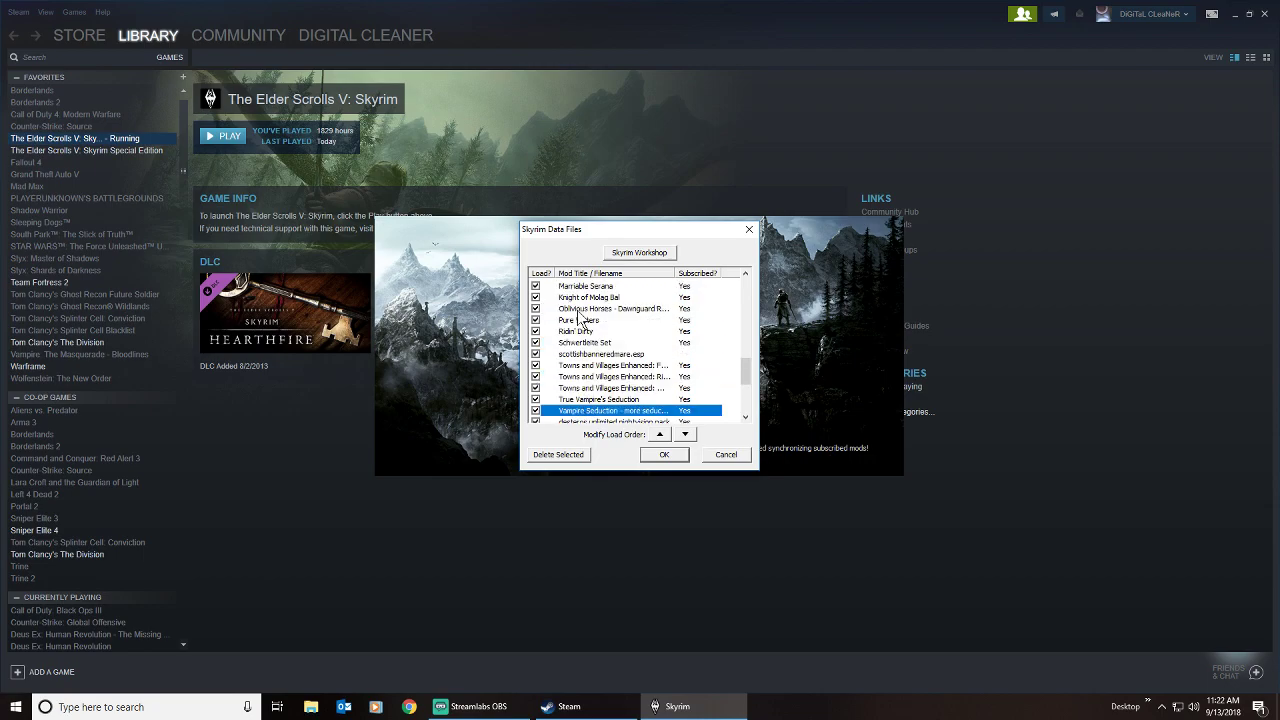
scroll(580, 318, "up", 4)
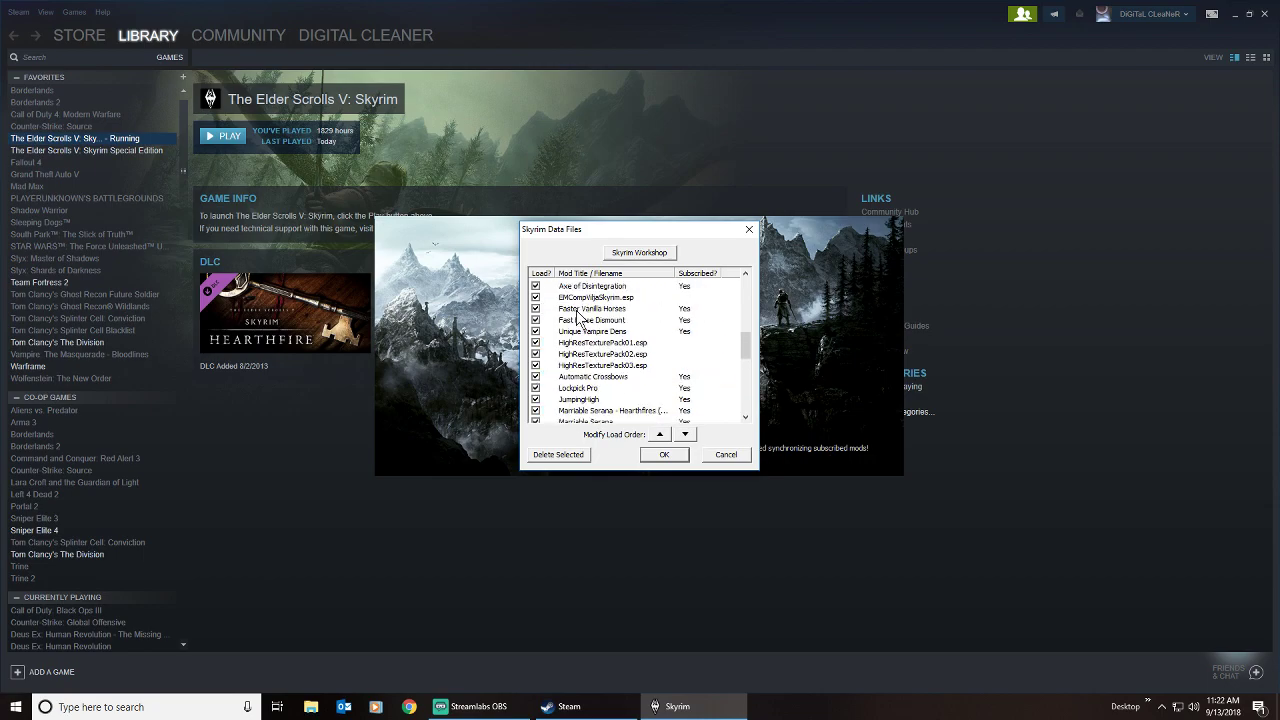
scroll(578, 318, "up", 2)
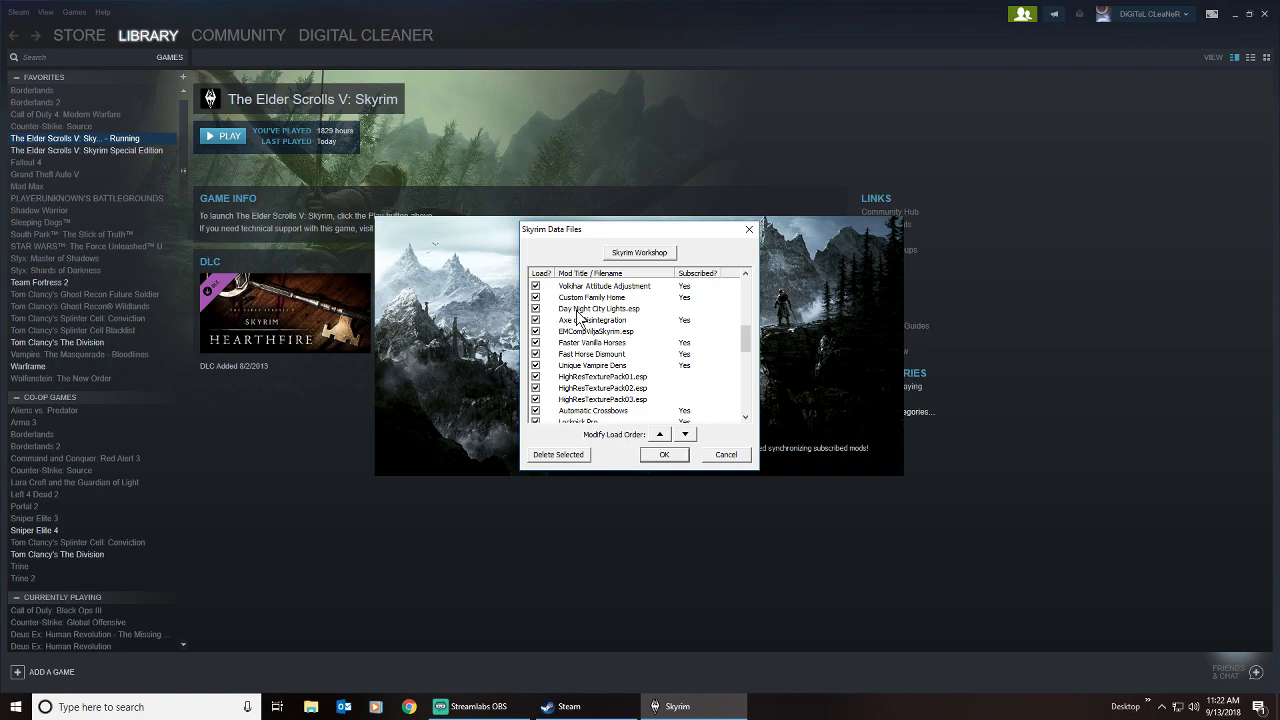
left_click(578, 310)
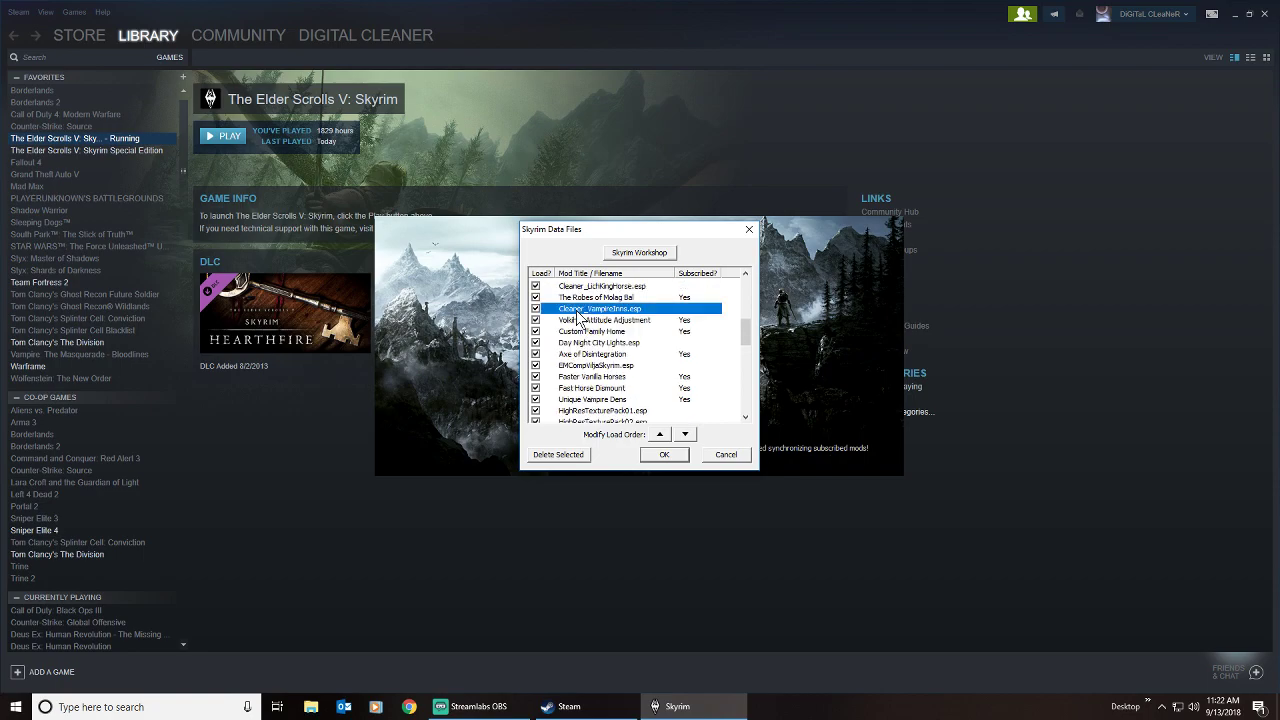
Step: Look through the mods from Custom Family Home back to the first entries and return to the end of the load order
scroll(580, 320, "up", 1)
left_click(591, 366)
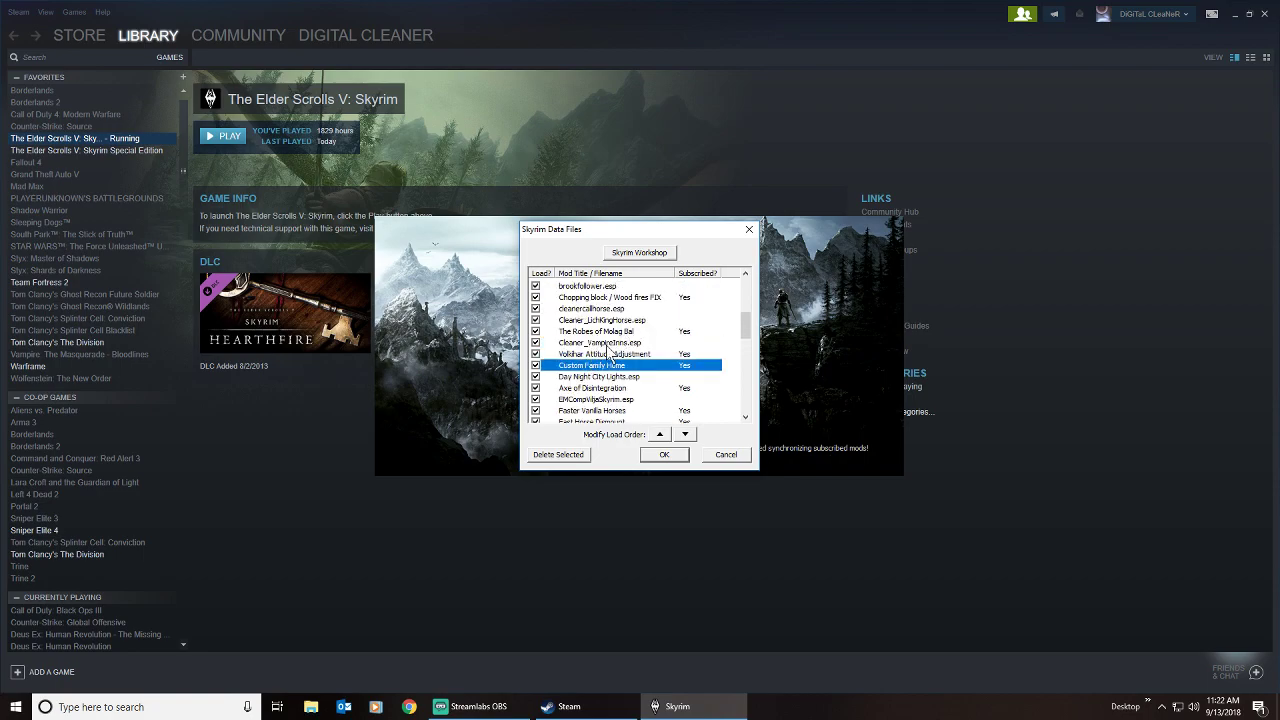
scroll(606, 352, "up", 1)
scroll(610, 350, "up", 1)
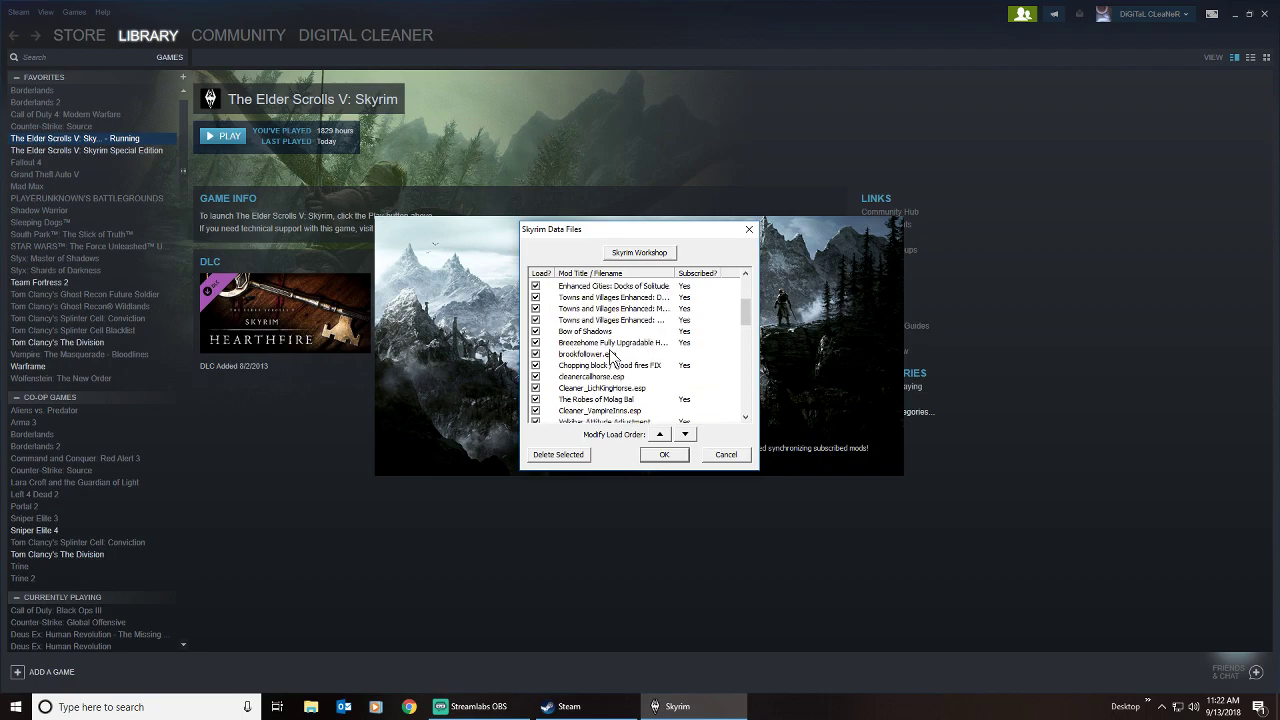
scroll(616, 370, "up", 1)
scroll(616, 370, "up", 1)
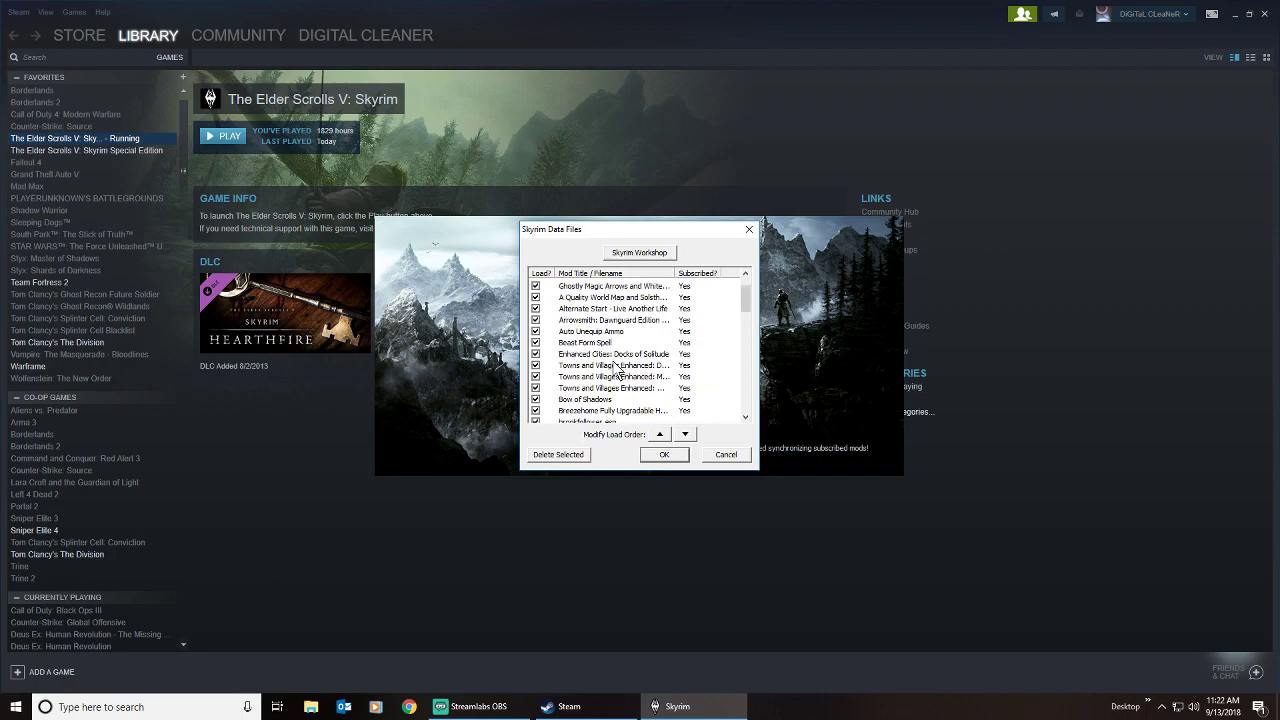
scroll(616, 370, "up", 1)
scroll(617, 368, "down", 20)
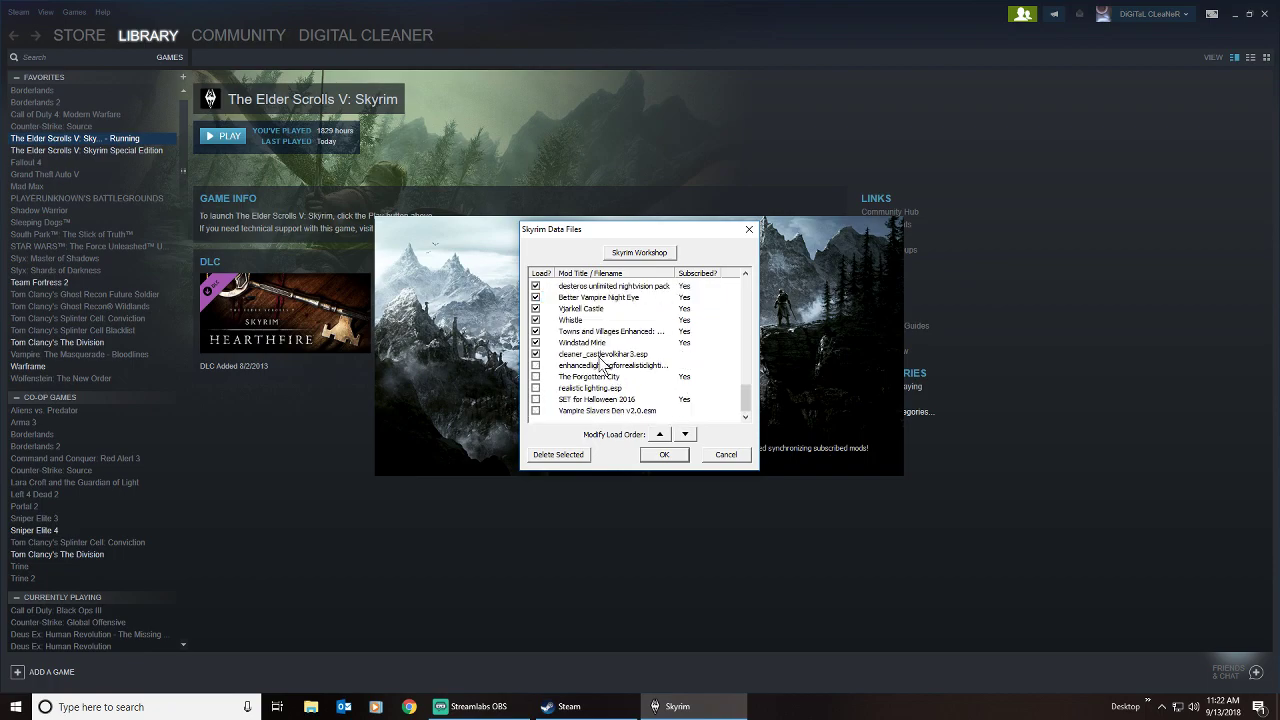
Step: Move Windstad Mine one place down past cleaner_castlevolkihar3.esp and back up again
left_click(582, 355)
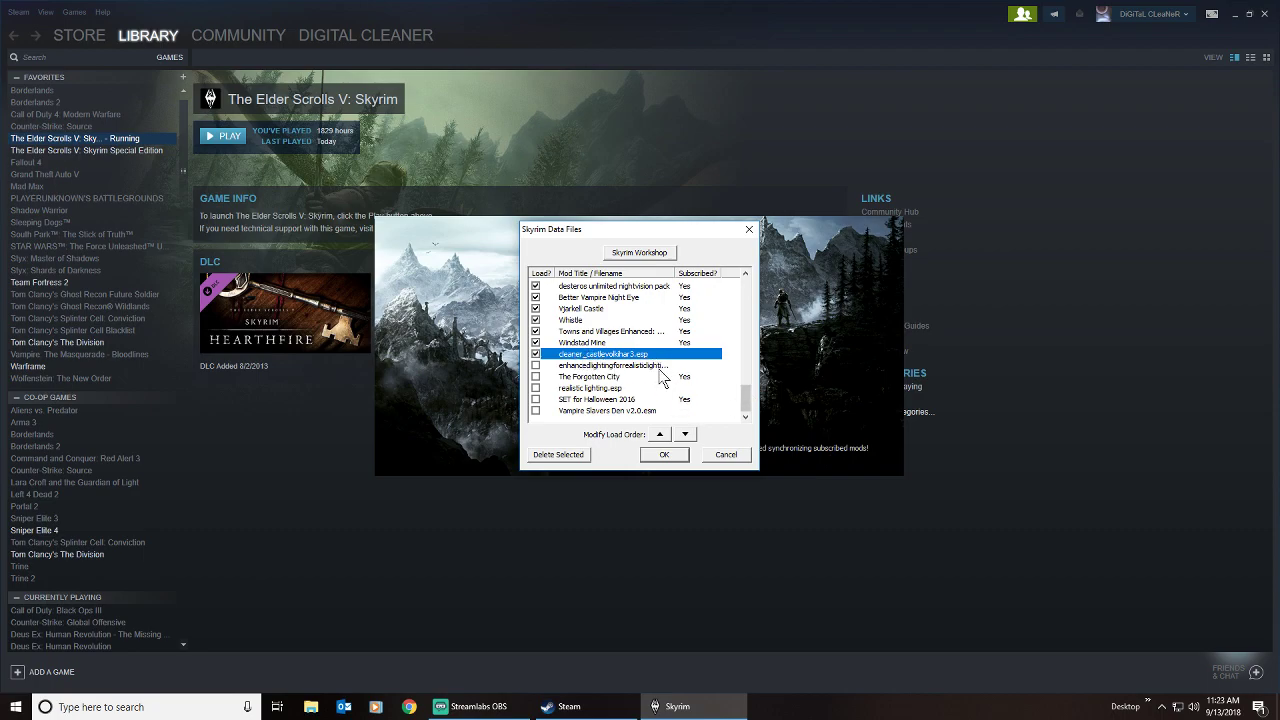
left_click(590, 343)
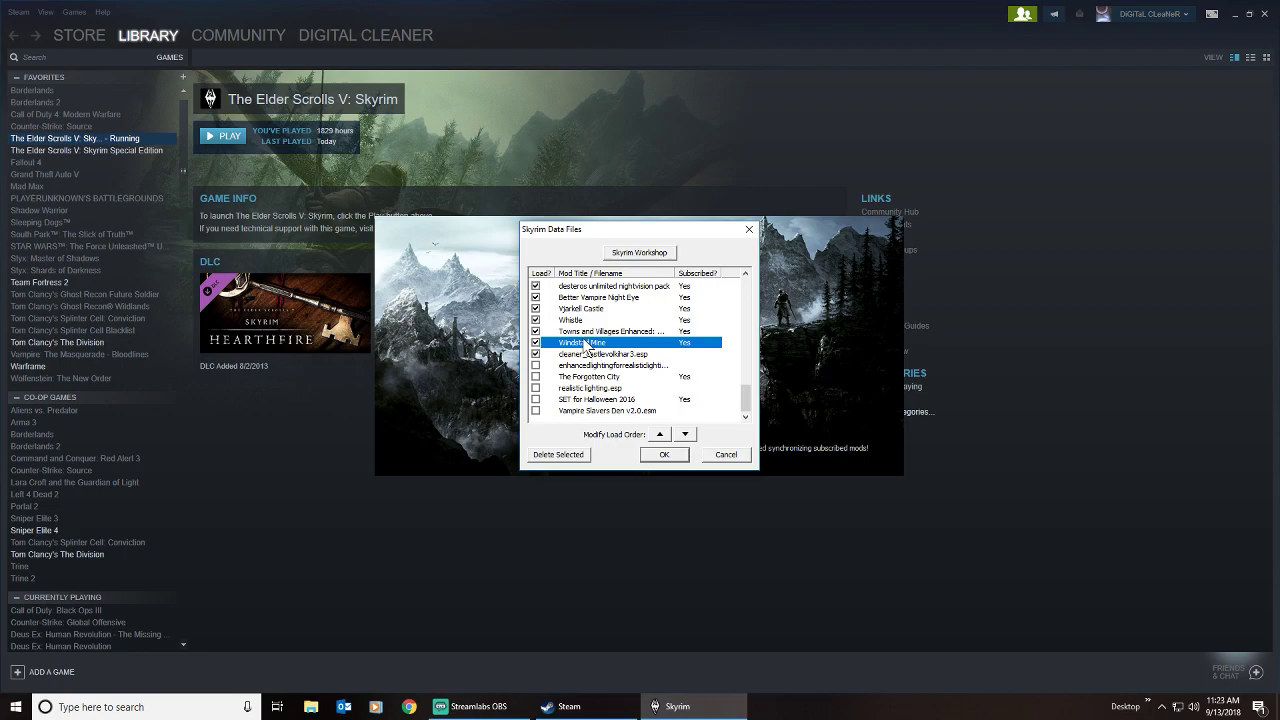
left_click(686, 434)
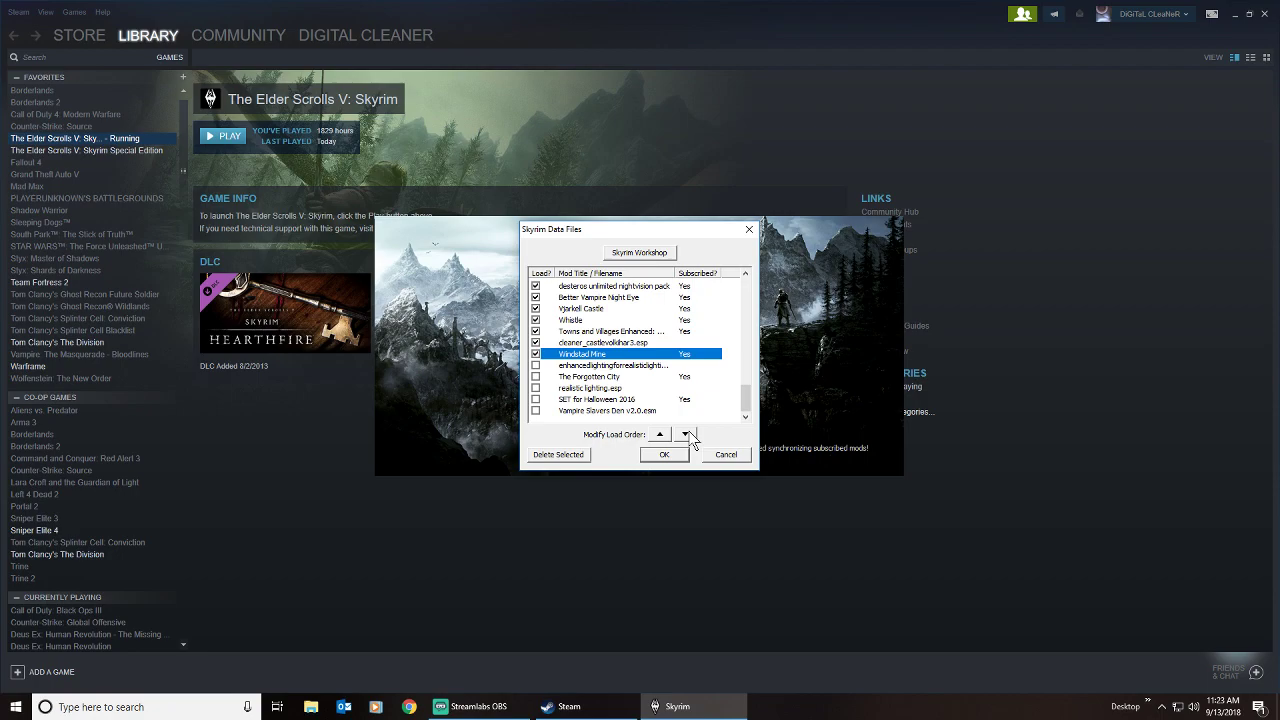
left_click(660, 434)
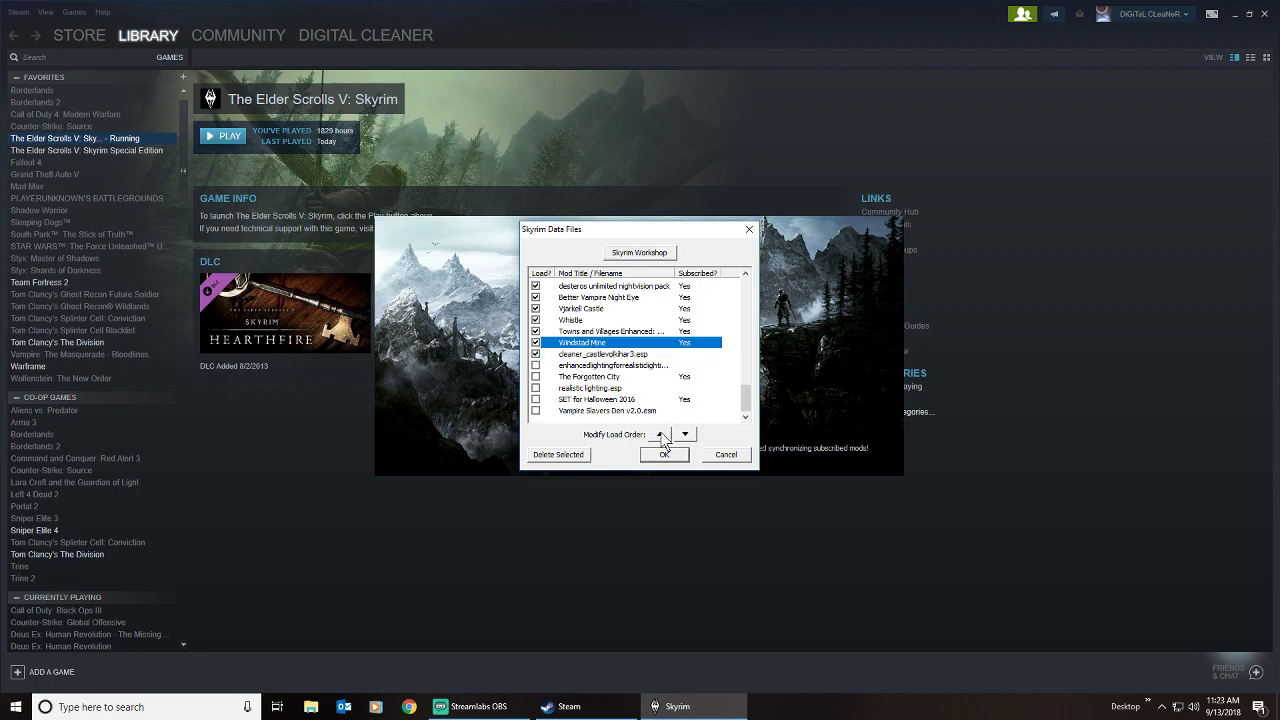
Step: Move Alternate Start - Live Another Life down from its early load position, past Arrowsmith, Beast Form Spell and the Towns and Villages Enhanced mods
scroll(678, 345, "up", 8)
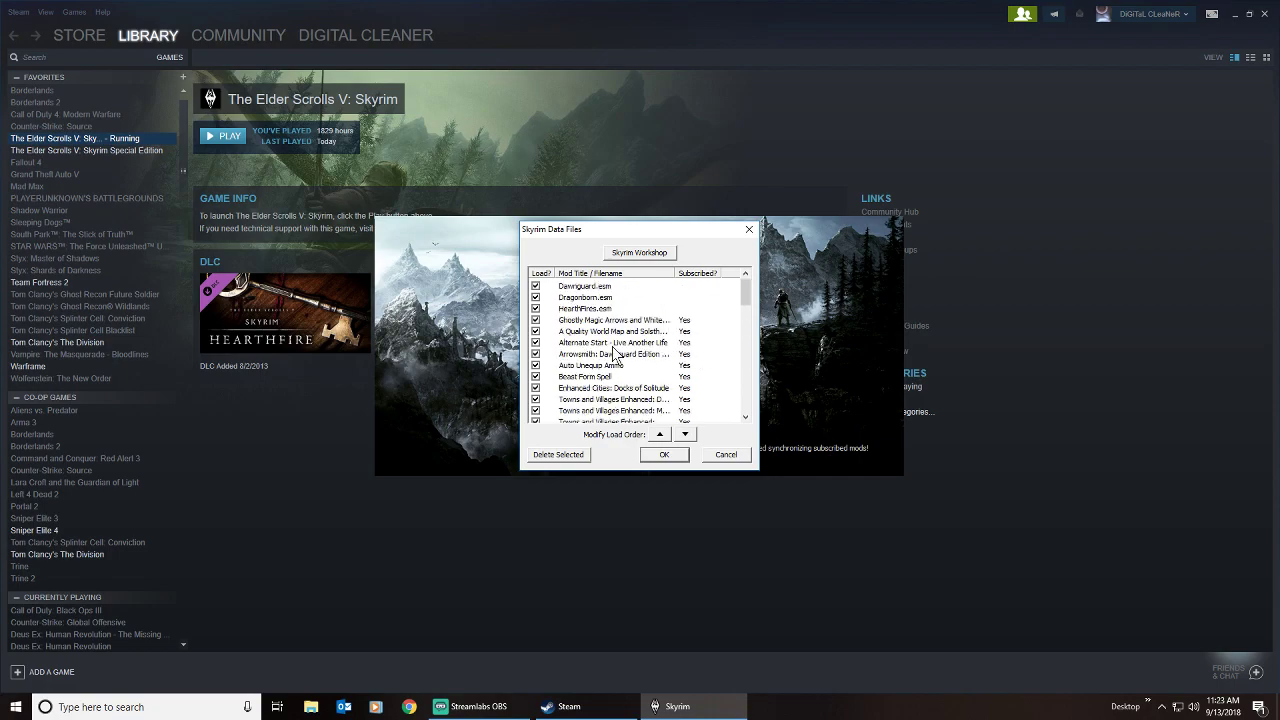
left_click(613, 346)
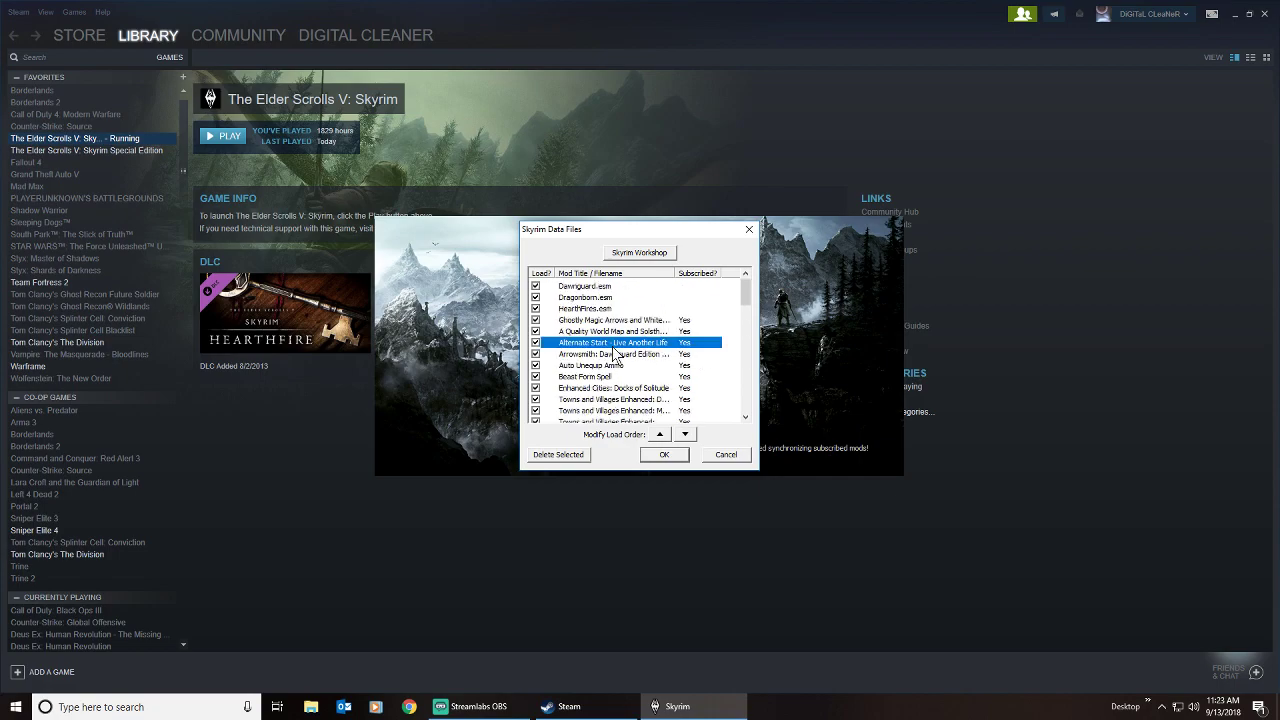
left_click(687, 436)
left_click(687, 436)
left_click(687, 436)
left_click(687, 436)
left_click(687, 436)
left_click(687, 436)
left_click(687, 436)
left_click(687, 436)
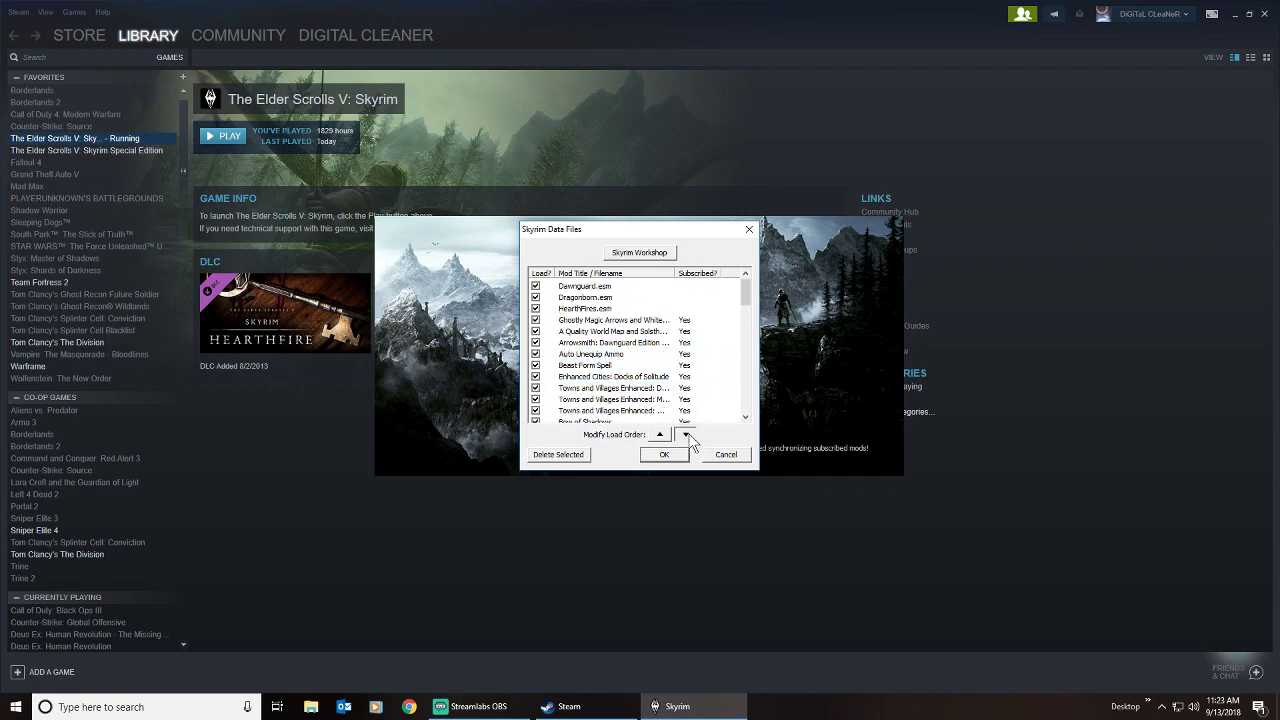
Step: Lower Alternate Start - Live Another Life further through mid-list, past Faster Vanilla Horses, Fast Horse Dismount and Unique Vampire Dens
left_click_drag(739, 305, 744, 334)
left_click(688, 434)
left_click(688, 434)
left_click(688, 434)
left_click(688, 434)
left_click(688, 434)
left_click(688, 434)
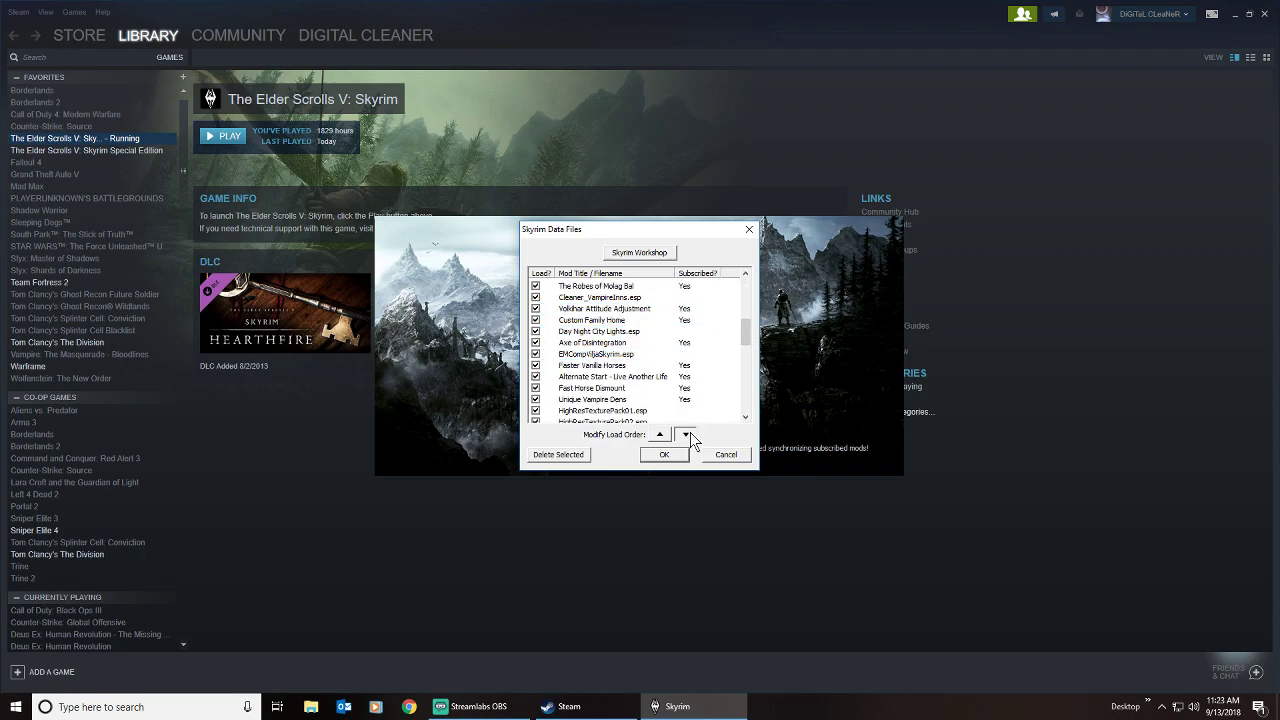
left_click(688, 434)
left_click(688, 434)
left_click(688, 434)
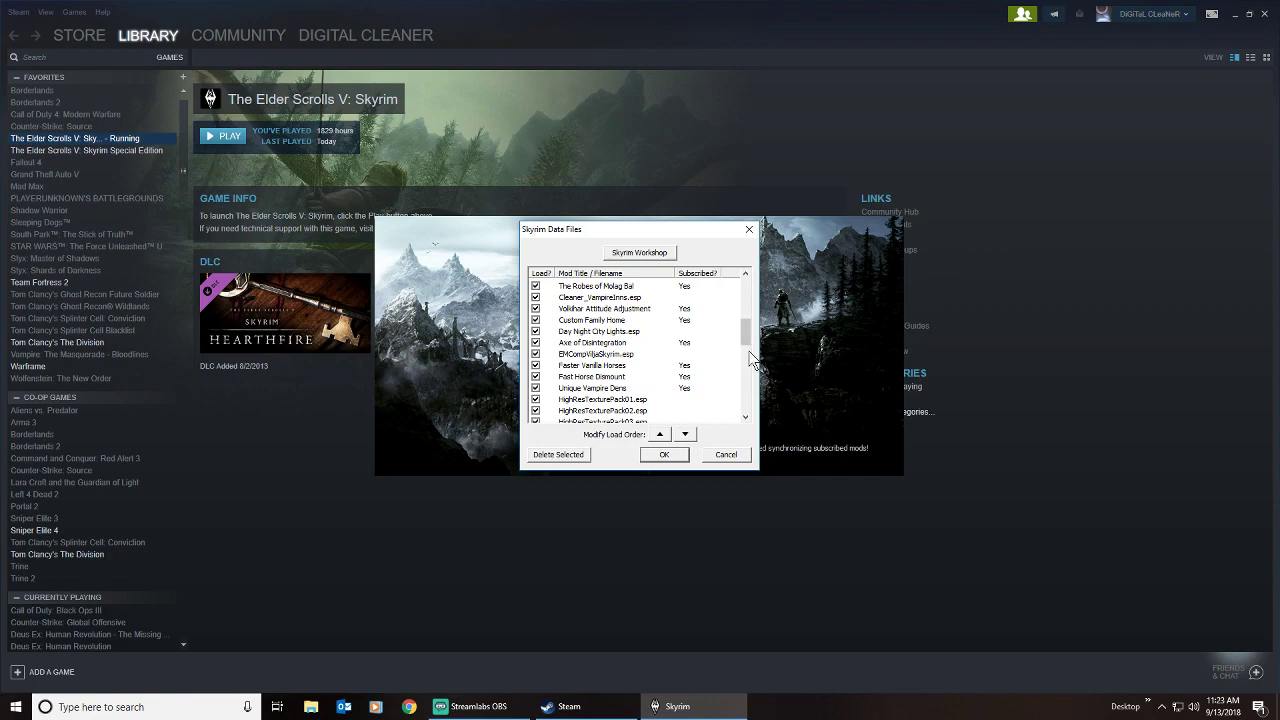
Step: Lower Alternate Start - Live Another Life past Better Vampire Night Eye and Whistle to the position directly above Windstad Mine
left_click_drag(748, 343, 746, 381)
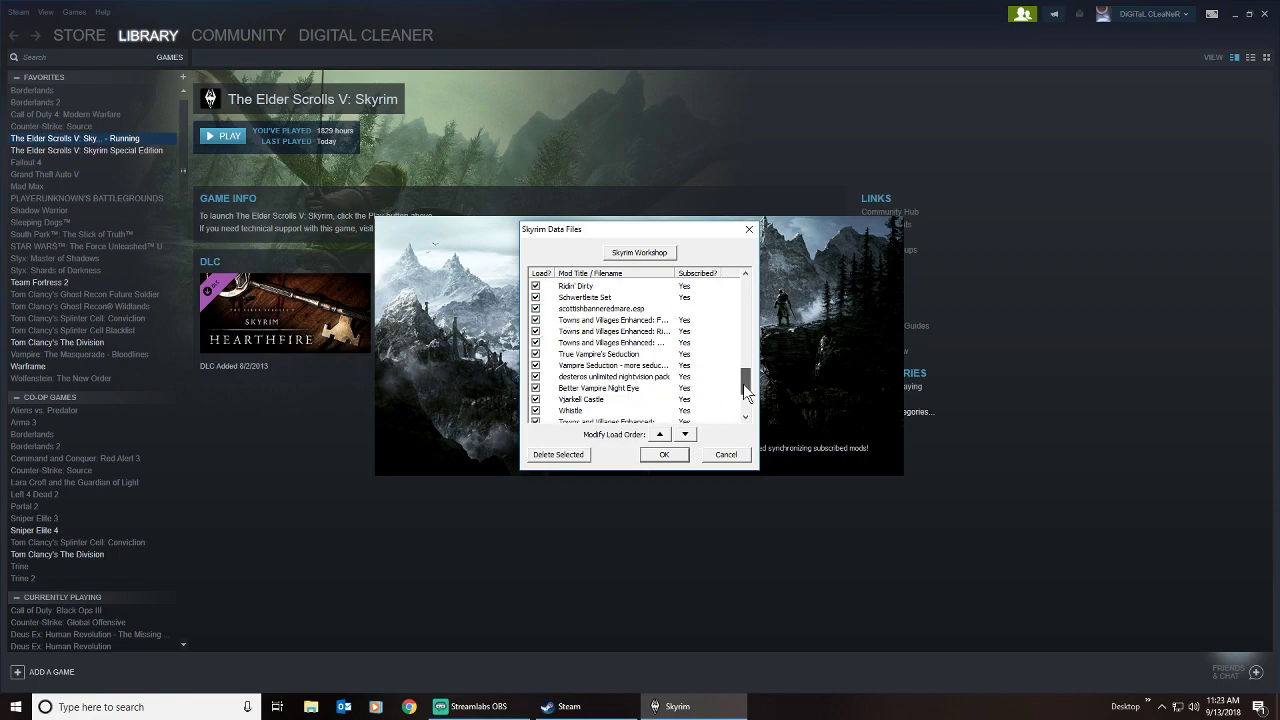
left_click(684, 435)
left_click(684, 435)
left_click(684, 435)
left_click(684, 435)
left_click(684, 435)
left_click(684, 435)
left_click(684, 435)
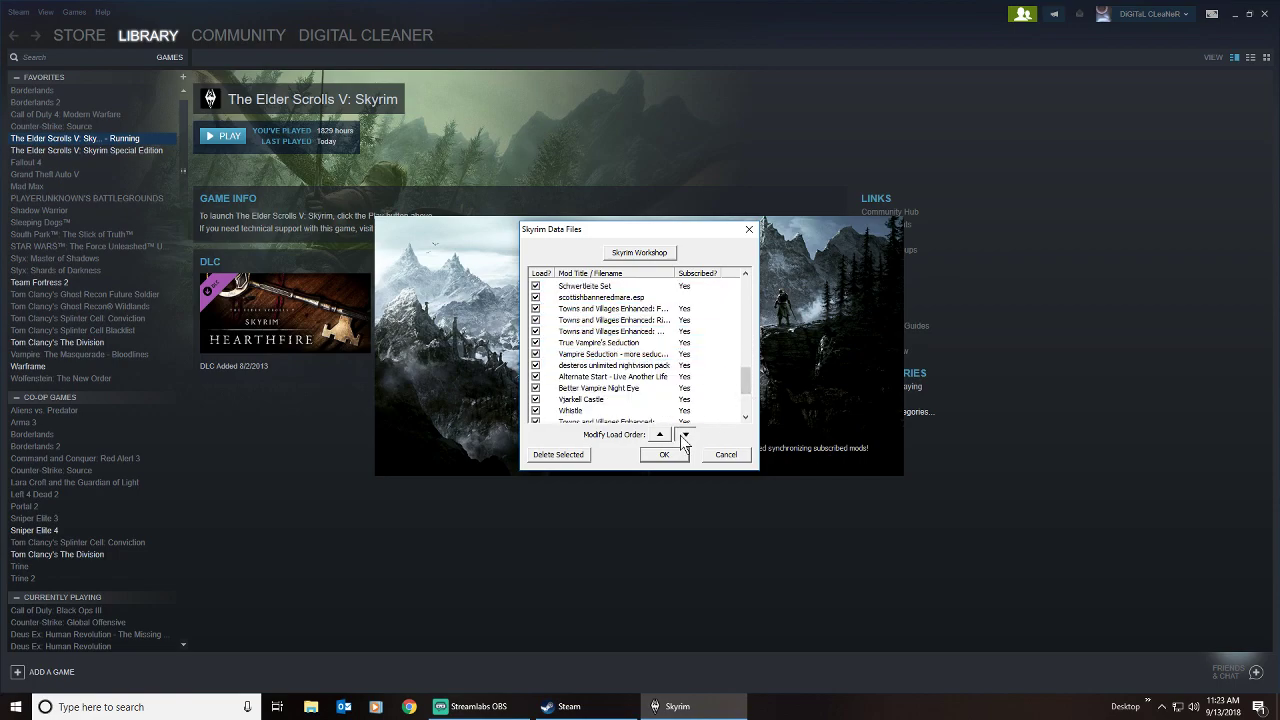
left_click(684, 435)
left_click(684, 435)
left_click(684, 435)
Step: Move Better Vampire Night Eye down to load between Alternate Start - Live Another Life and Windstad Mine
left_click(634, 377)
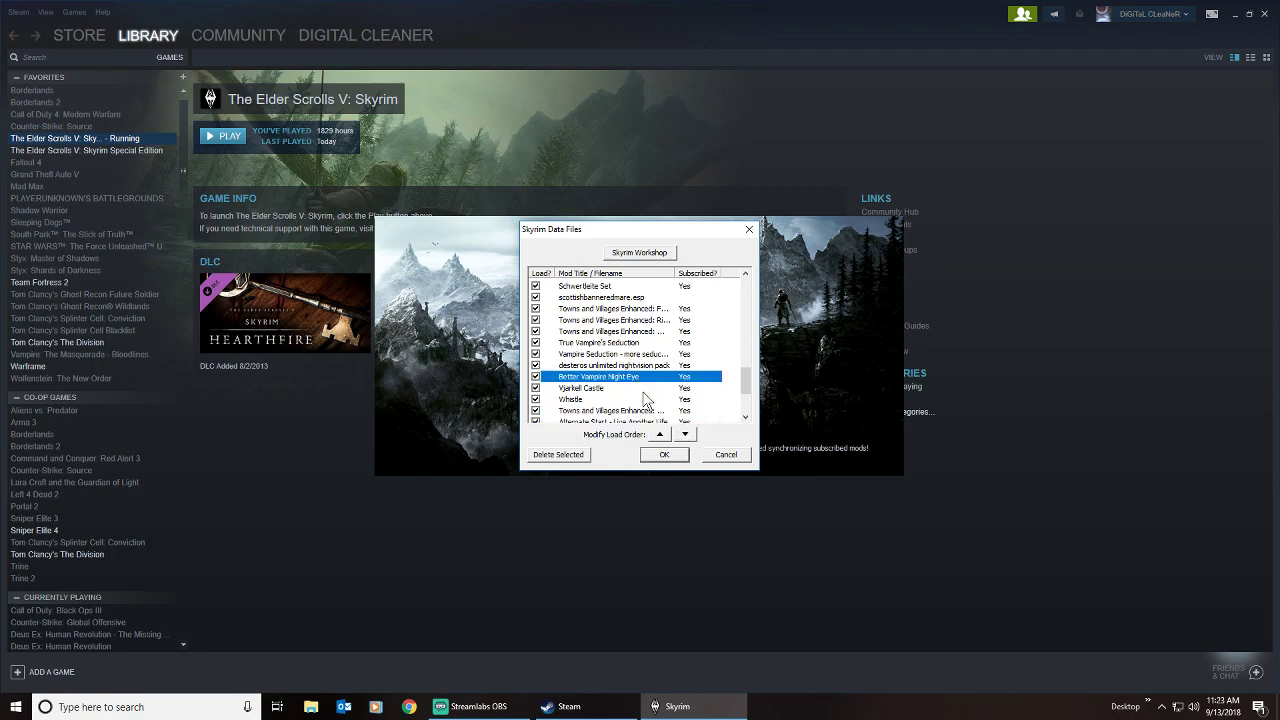
left_click(748, 402)
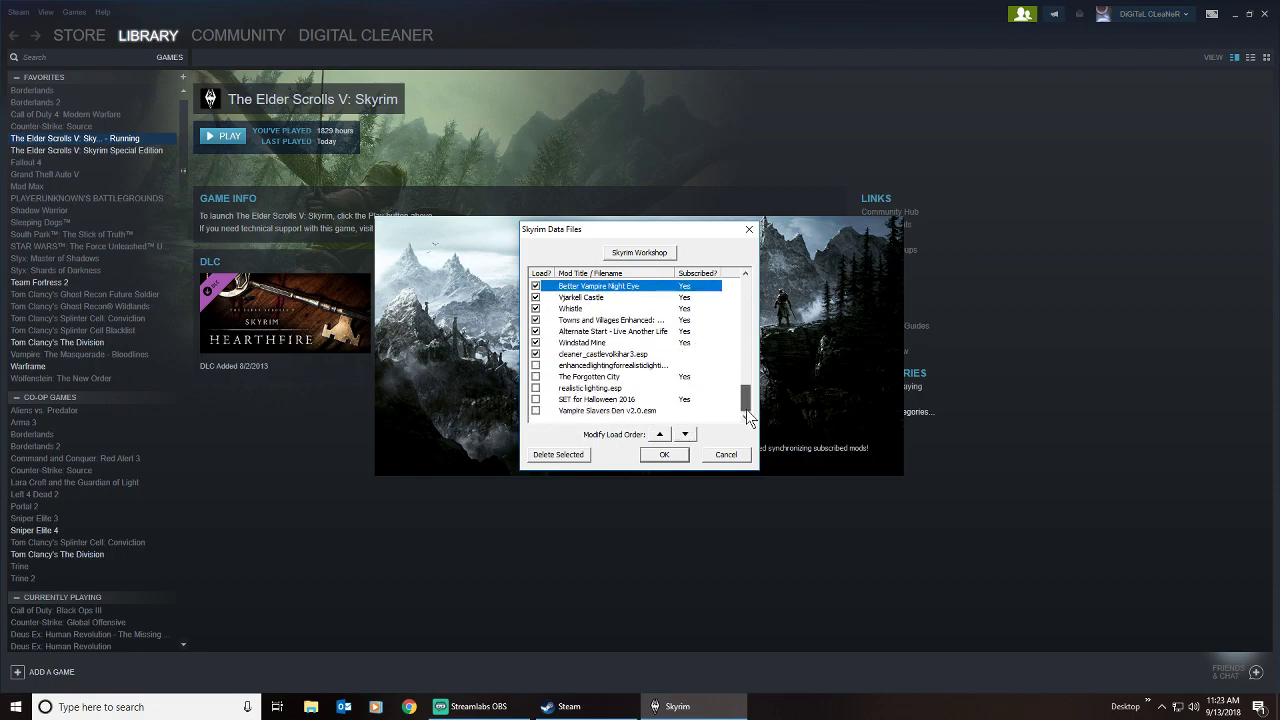
left_click(685, 435)
left_click(685, 435)
left_click(685, 435)
left_click(685, 435)
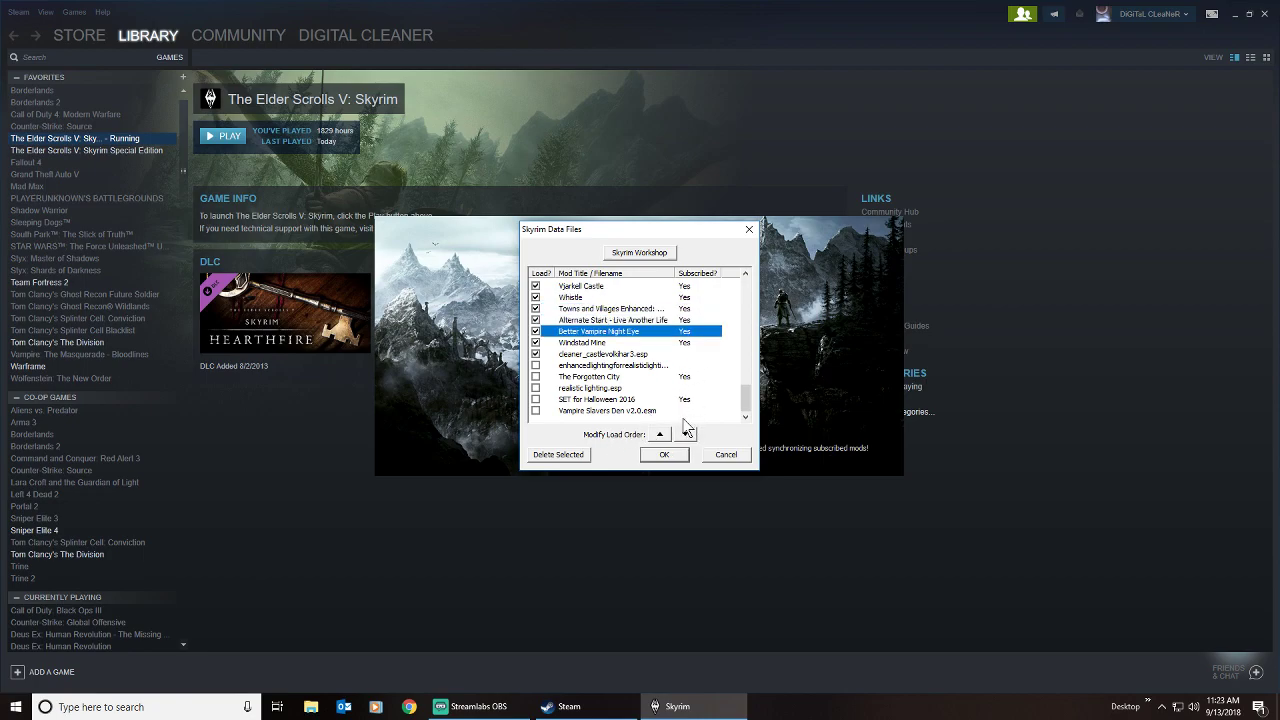
Step: Inspect the unchecked mods at the list's end, from the enhanced lighting file to Vampire Slavers Den v2.0.esm
left_click(540, 366)
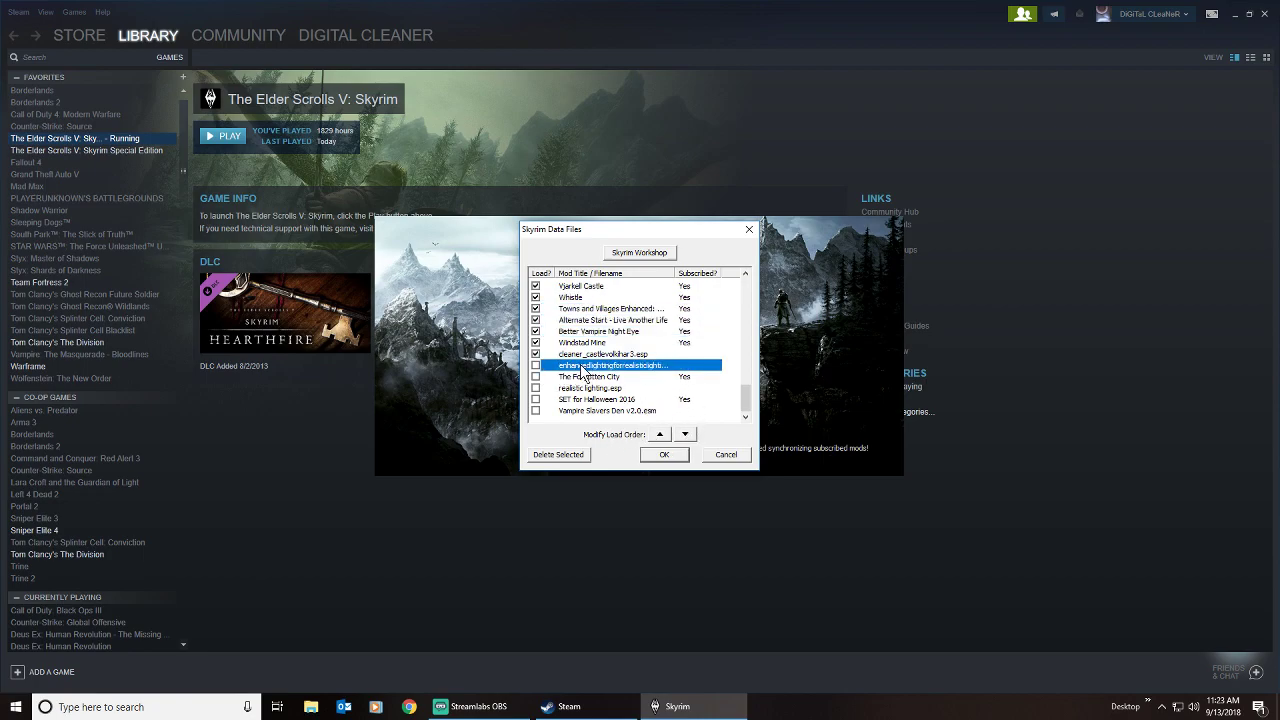
left_click(544, 400)
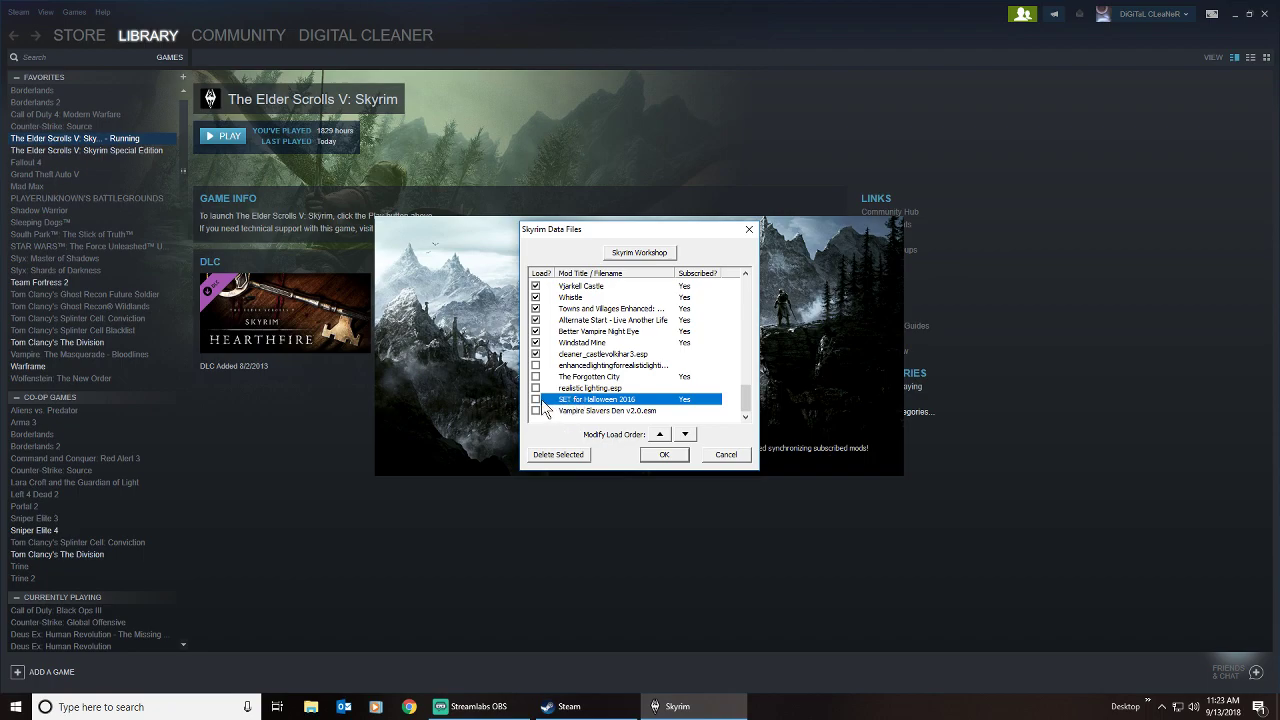
left_click(580, 365)
left_click(583, 376)
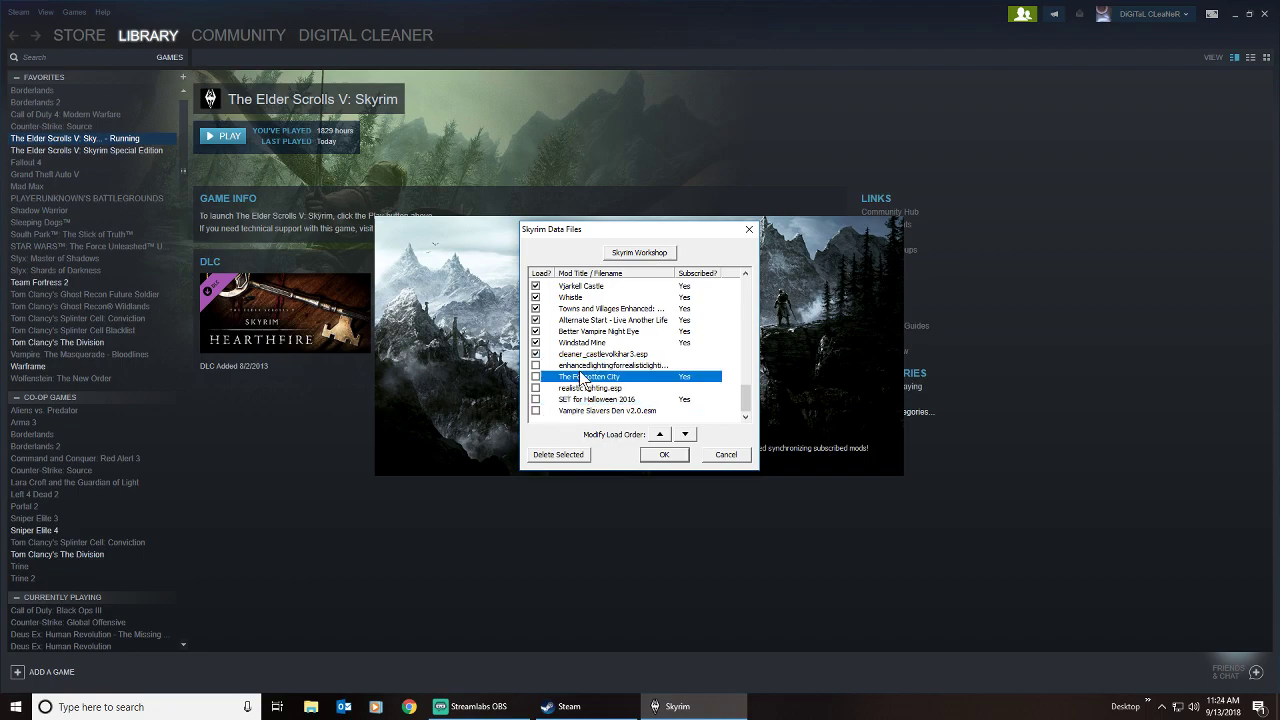
left_click(587, 387)
left_click(593, 400)
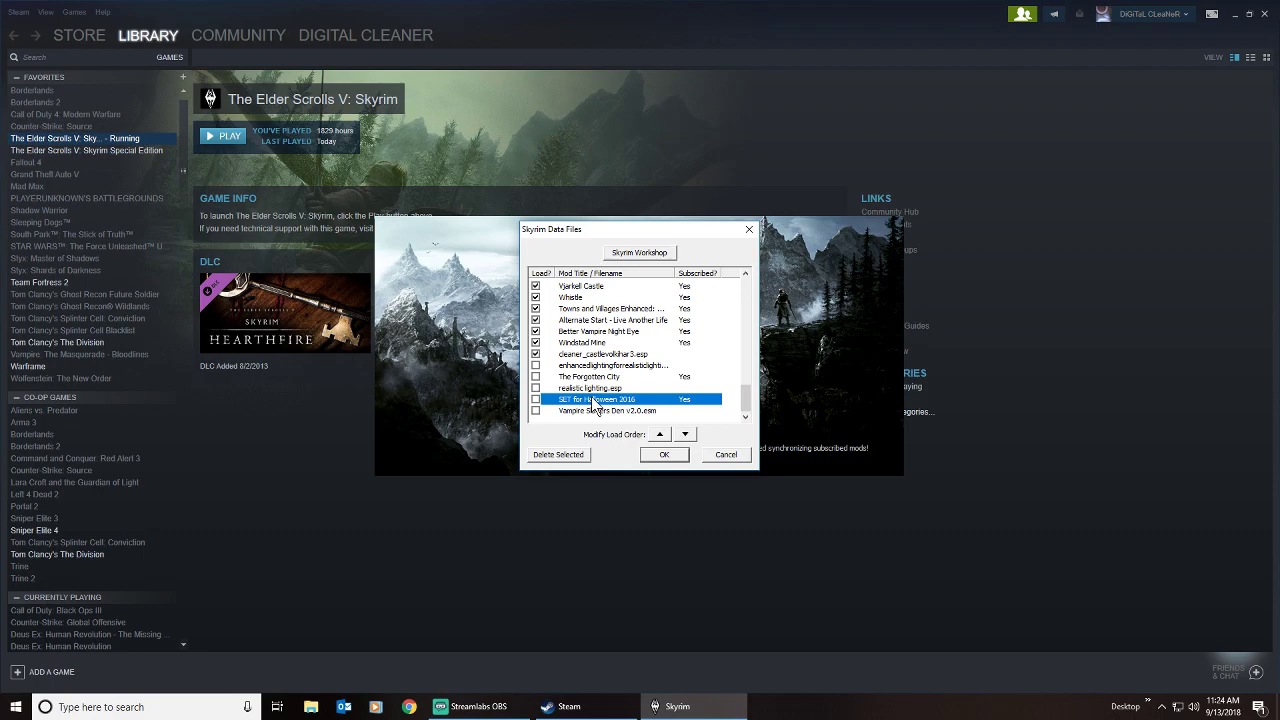
left_click(577, 408)
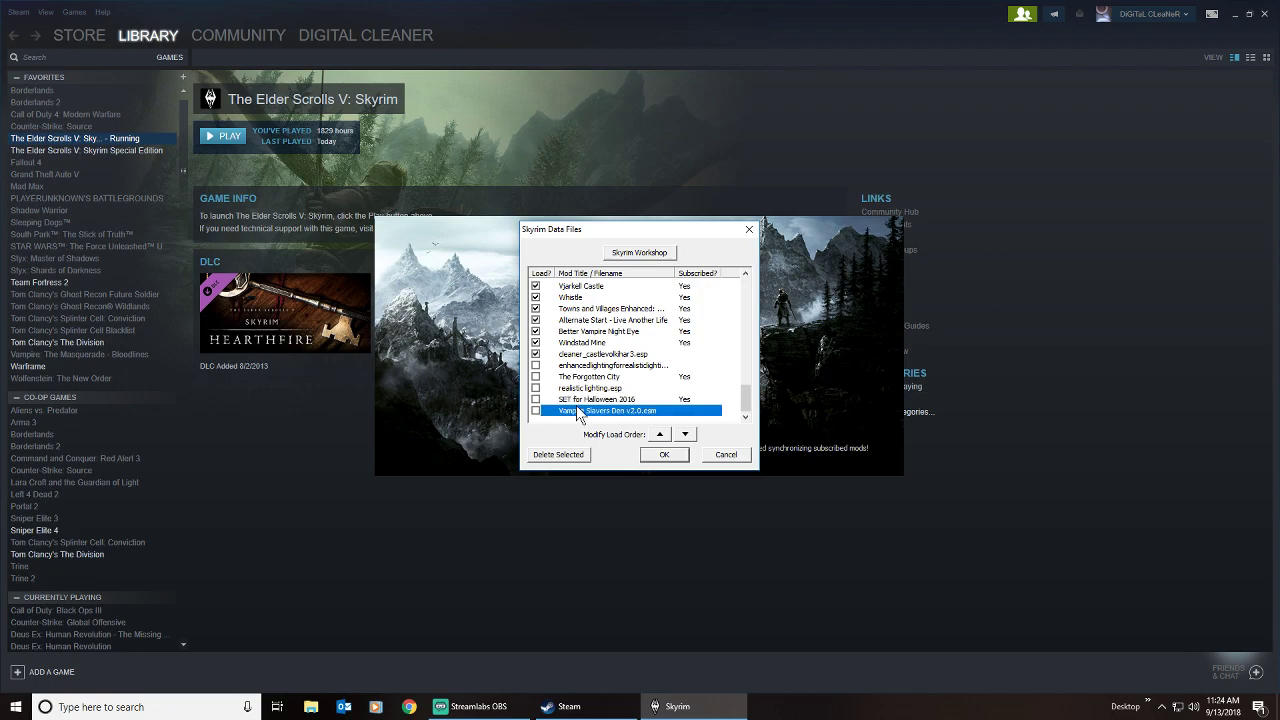
Step: Go through the disabled entries again, including The Forgotten City, realistic lighting.esp and SET for Halloween 2016
left_click(582, 365)
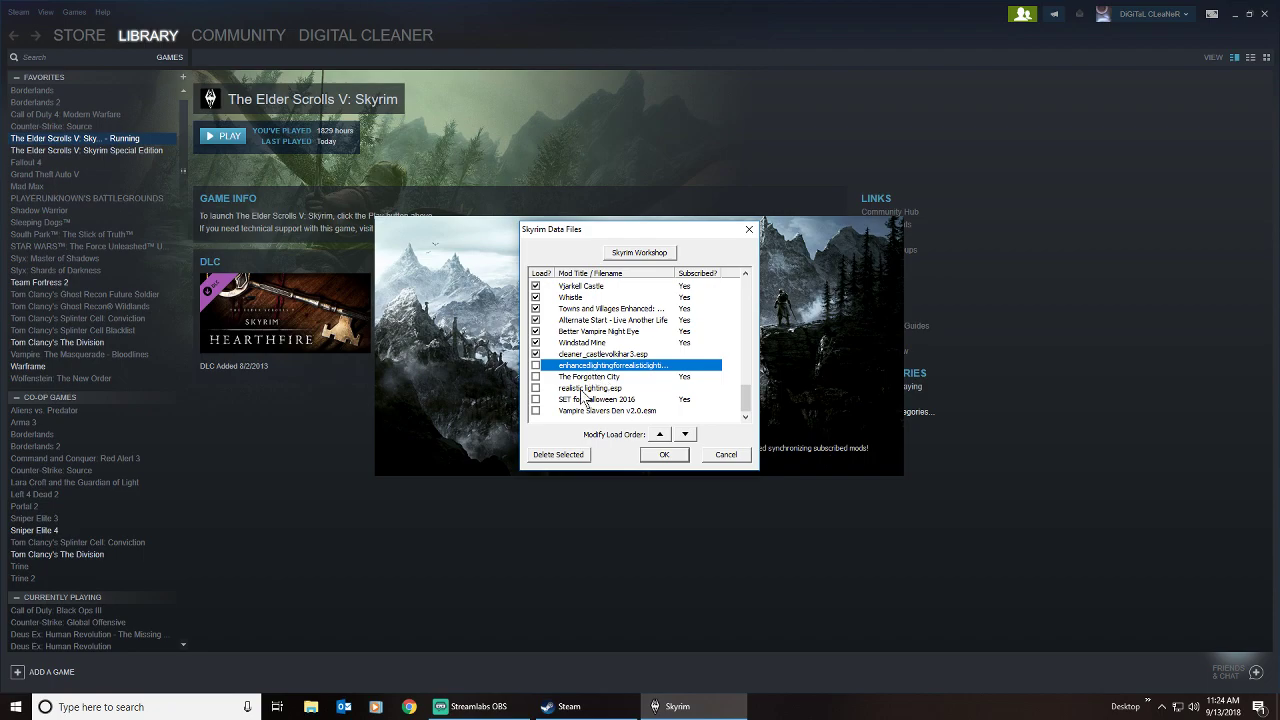
key("Down")
key("Down")
key("Down")
key("Down")
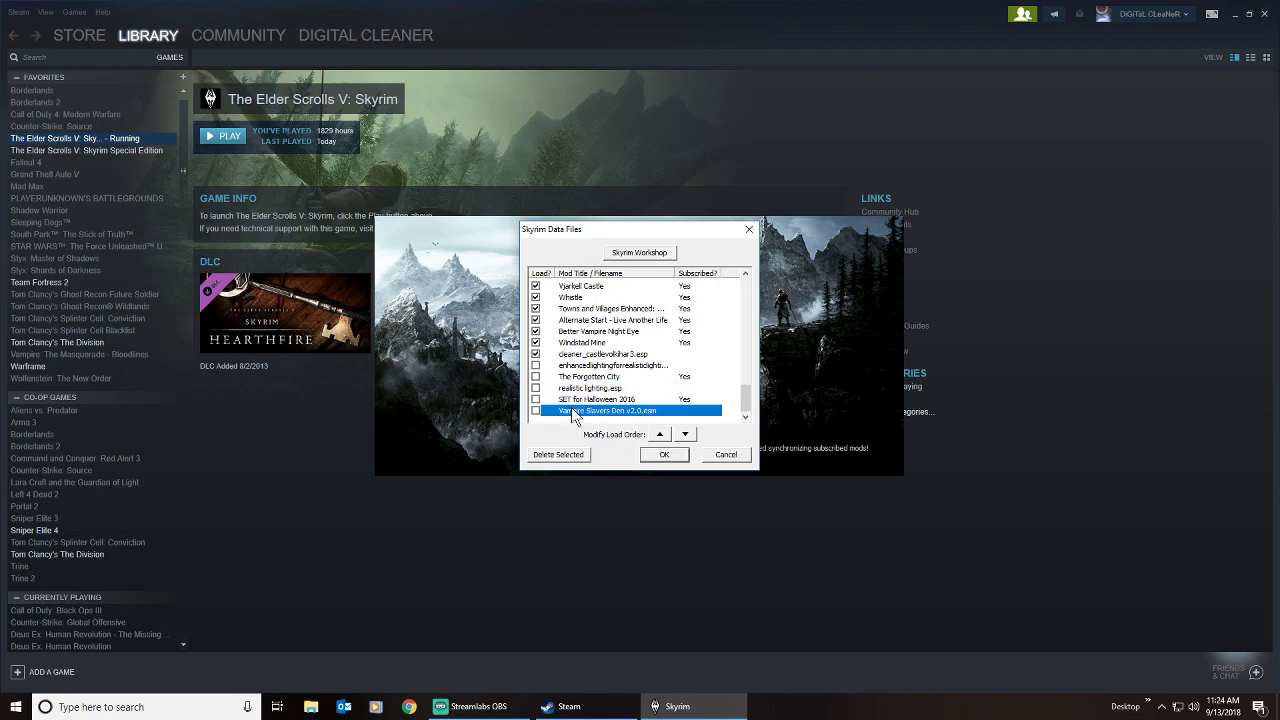
left_click(586, 365)
left_click(590, 376)
left_click(596, 388)
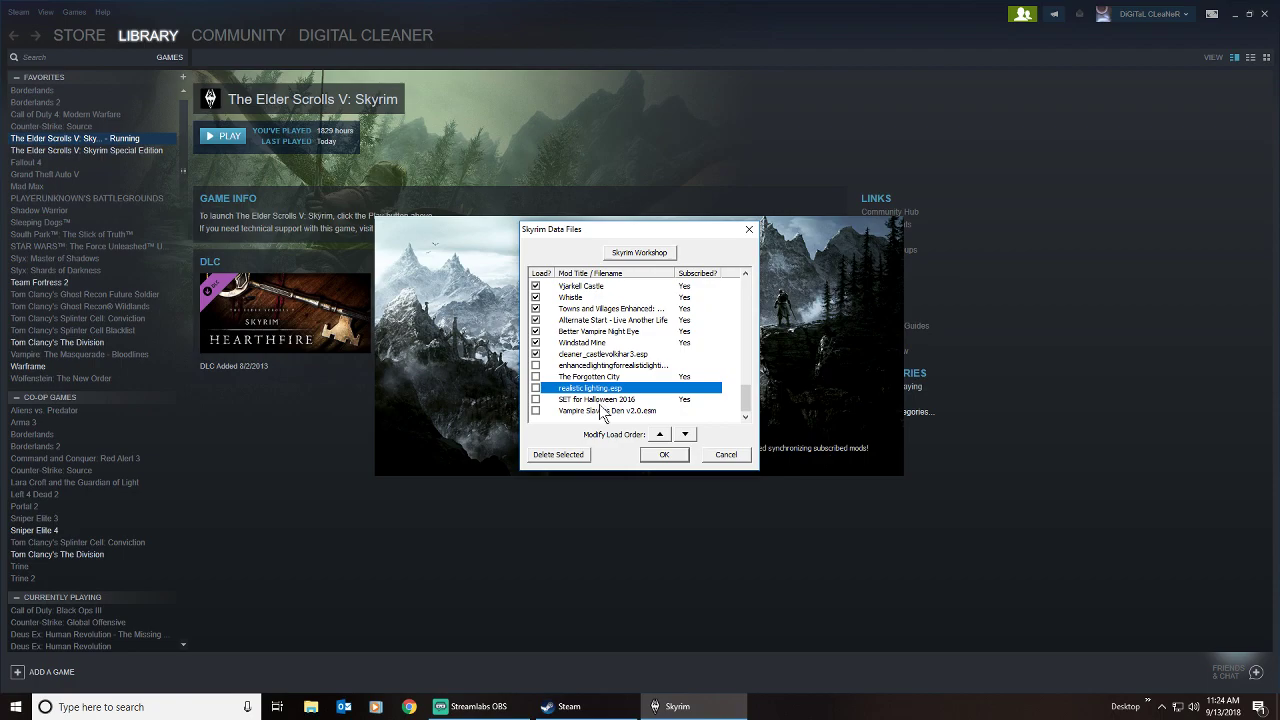
left_click(602, 410)
left_click(590, 400)
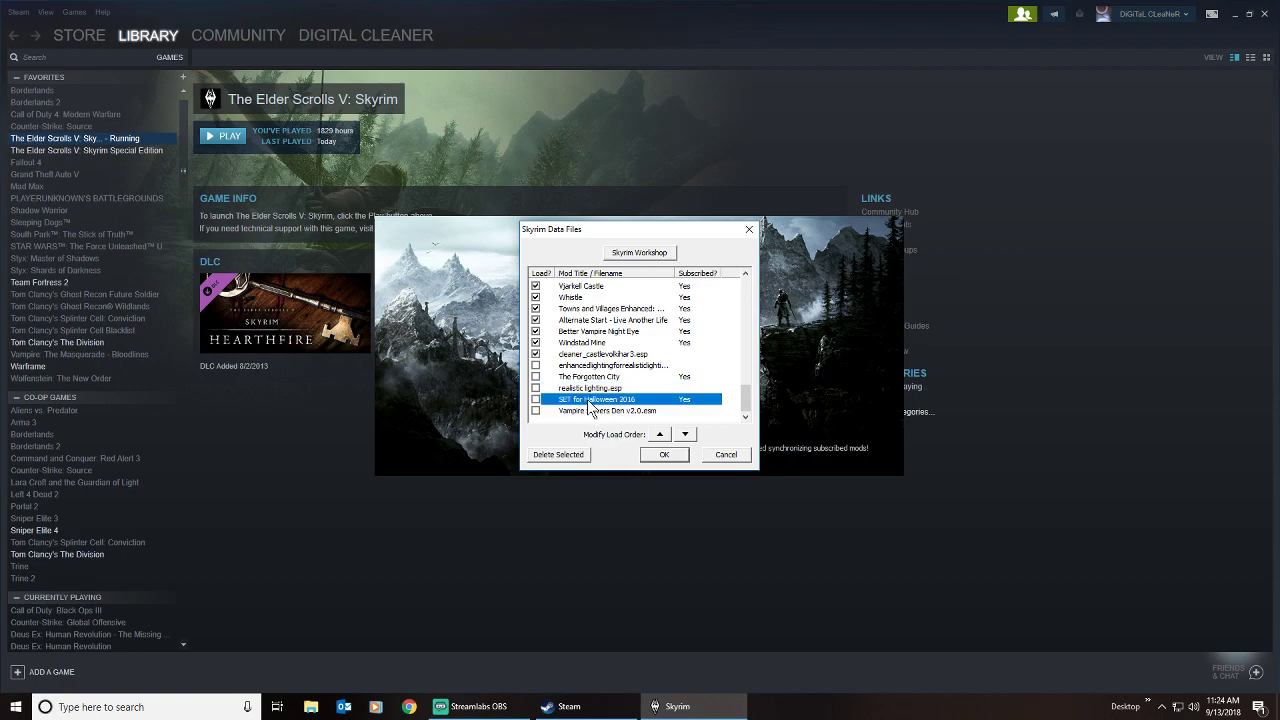
Step: Step twice through the five unchecked mods in order, from the enhanced lighting file down to Vampire Slavers Den v2.0.esm
left_click(600, 365)
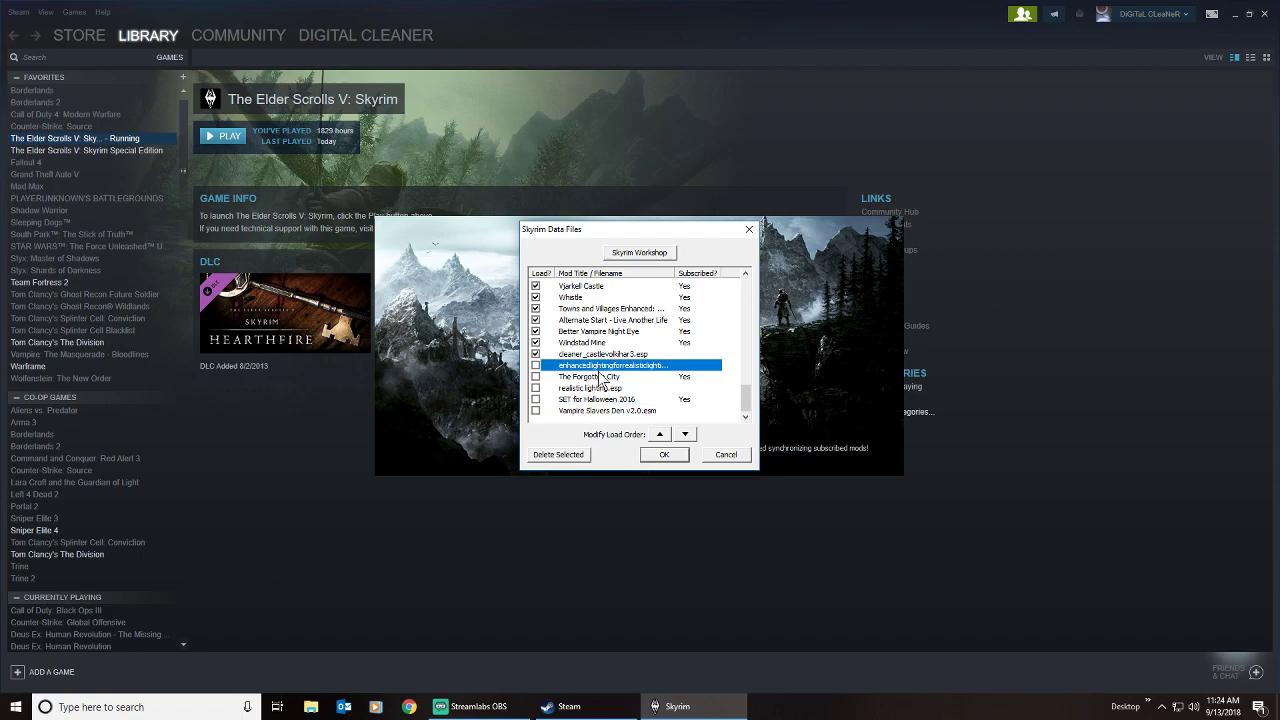
left_click(602, 376)
left_click(603, 389)
left_click(603, 400)
left_click(605, 411)
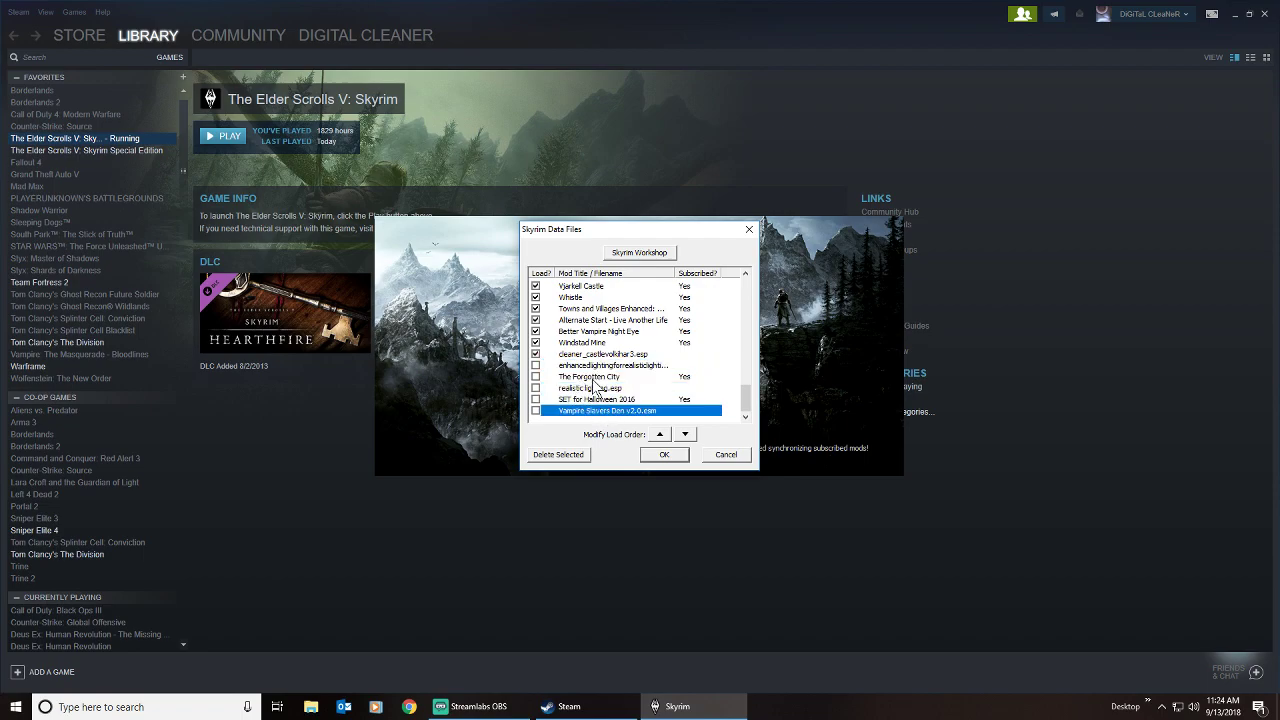
left_click(593, 365)
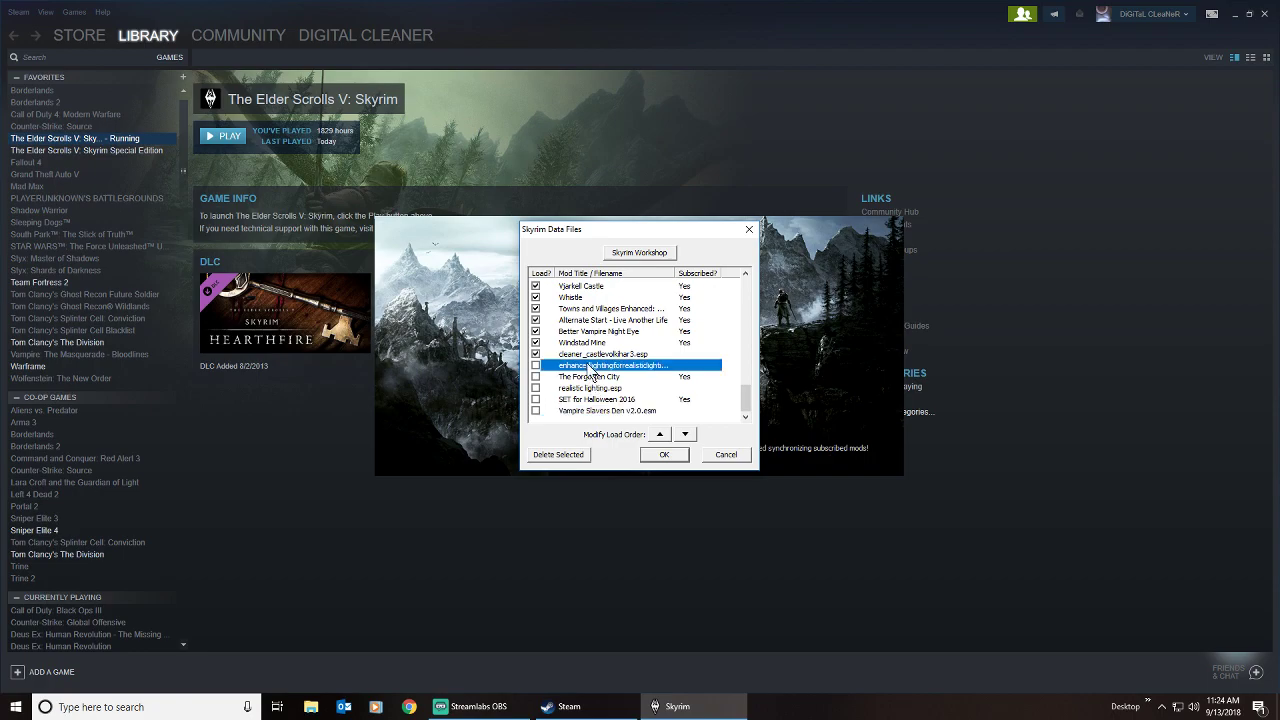
left_click(596, 376)
left_click(599, 388)
left_click(601, 399)
left_click(603, 411)
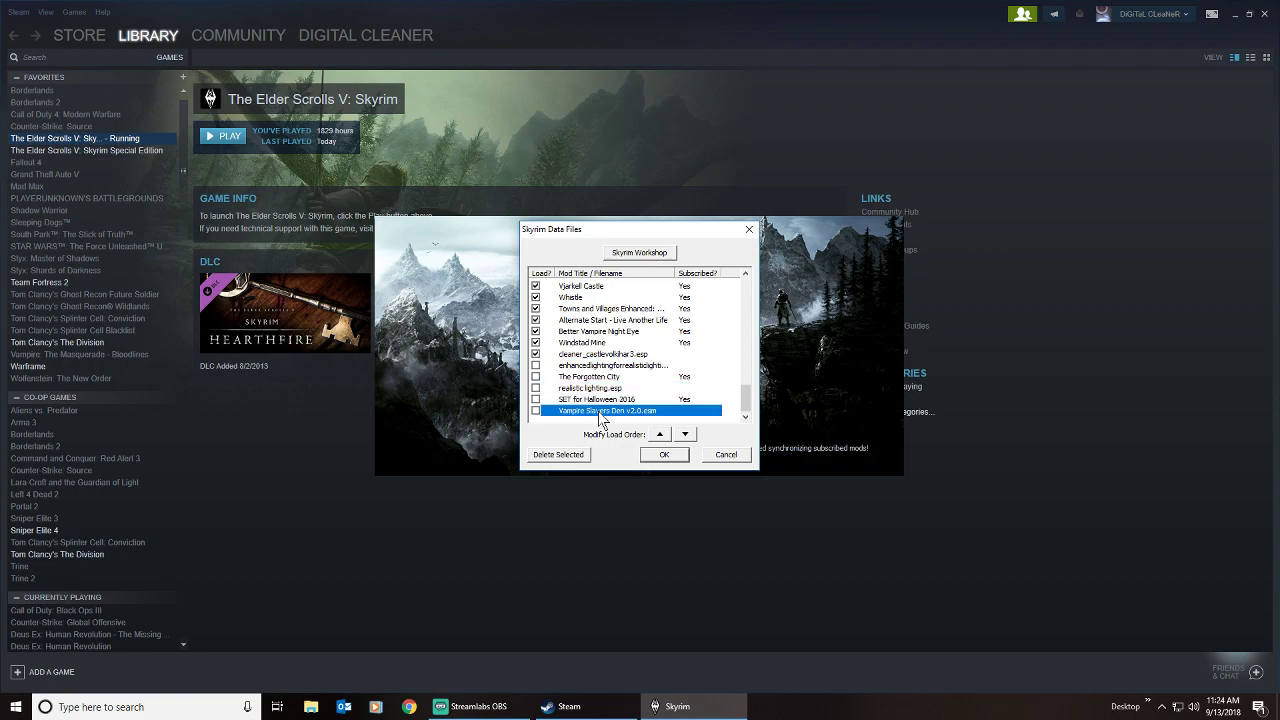
Step: Review the disabled mods once more and cancel out of the Data Files list without saving the load order changes
left_click(580, 366)
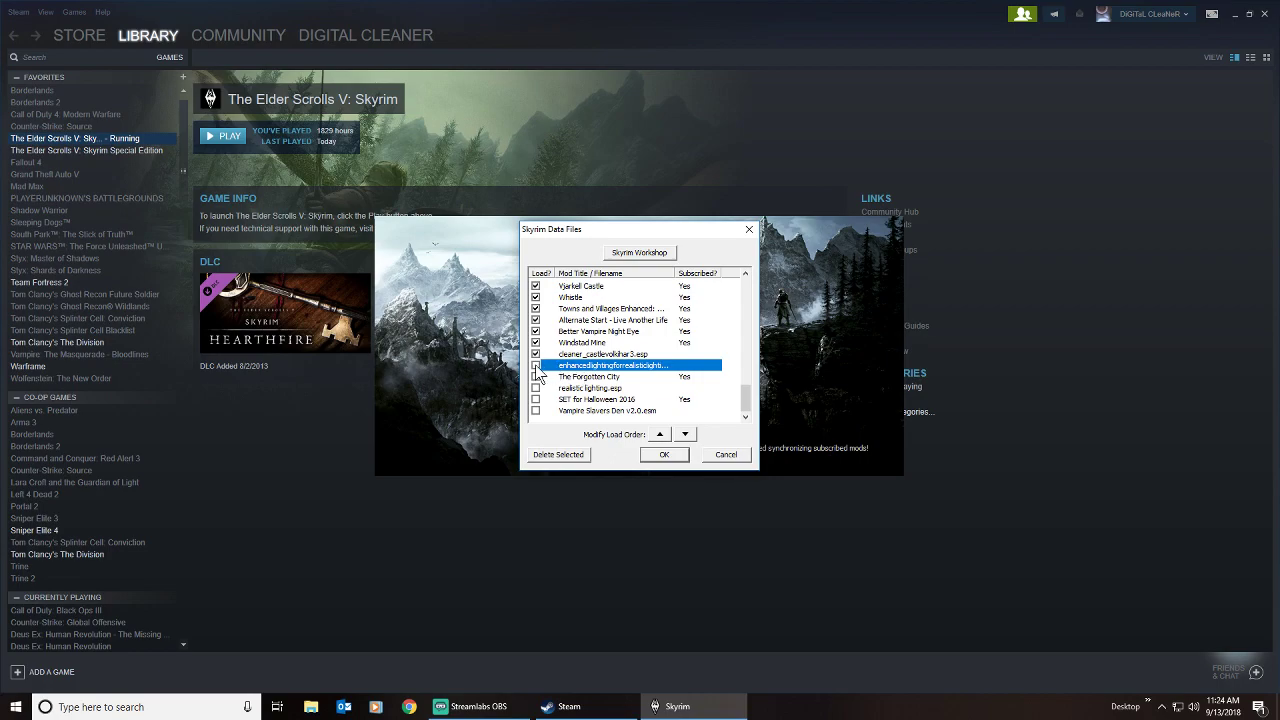
left_click(536, 366)
left_click(570, 377)
left_click(575, 389)
left_click(580, 411)
left_click(580, 399)
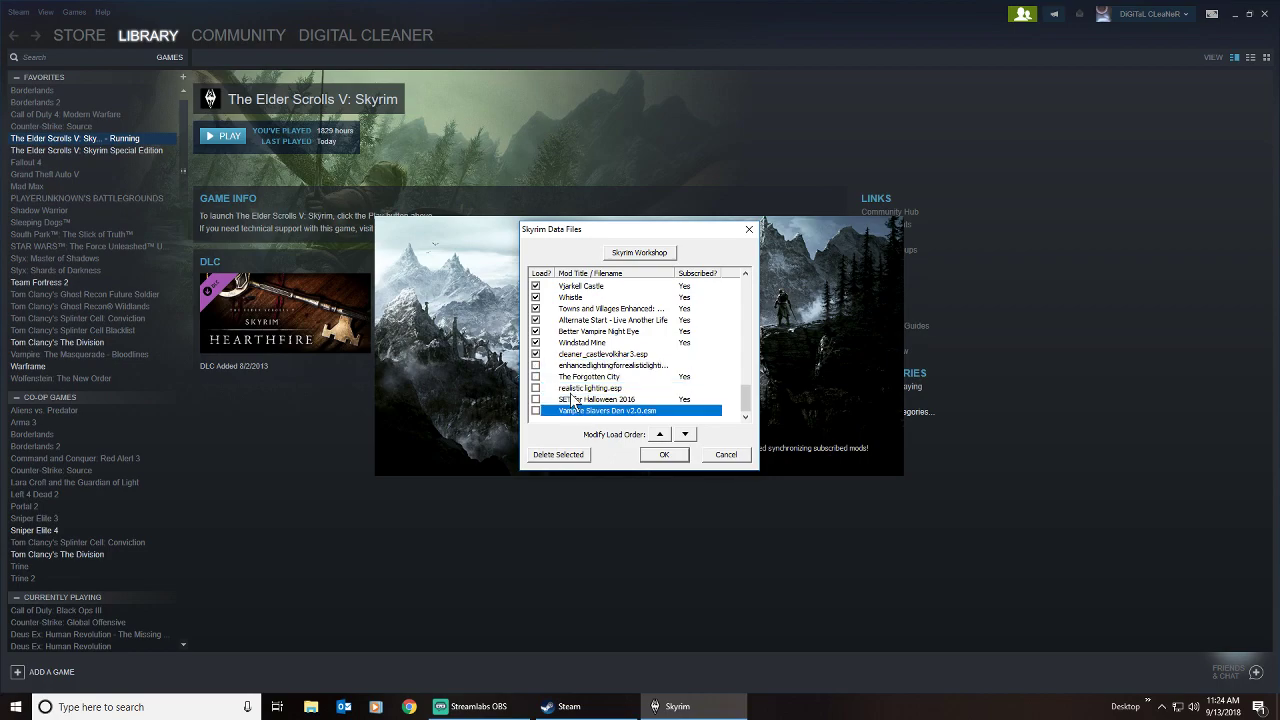
left_click(570, 366)
left_click(720, 454)
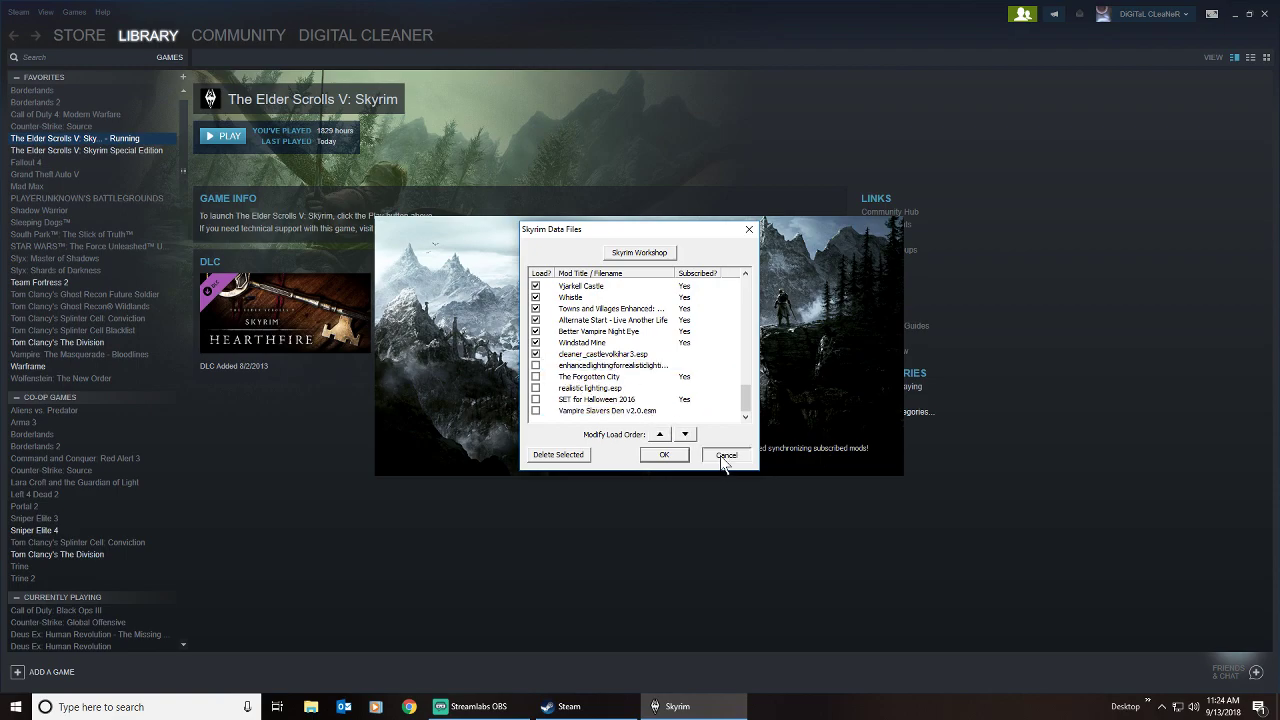